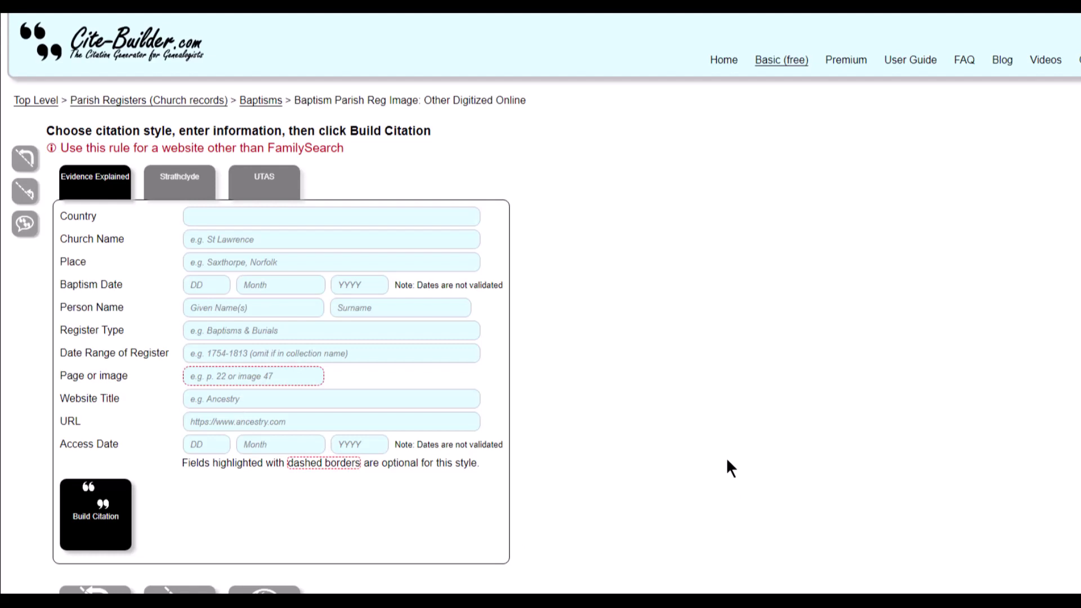
# Step: Fill in the basic baptism citation form with England as the country and St James as the church name
pyautogui.click(360, 241)
pyautogui.click(325, 259)
pyautogui.write('England')
pyautogui.click(287, 239)
pyautogui.write('St James')
pyautogui.click(243, 265)
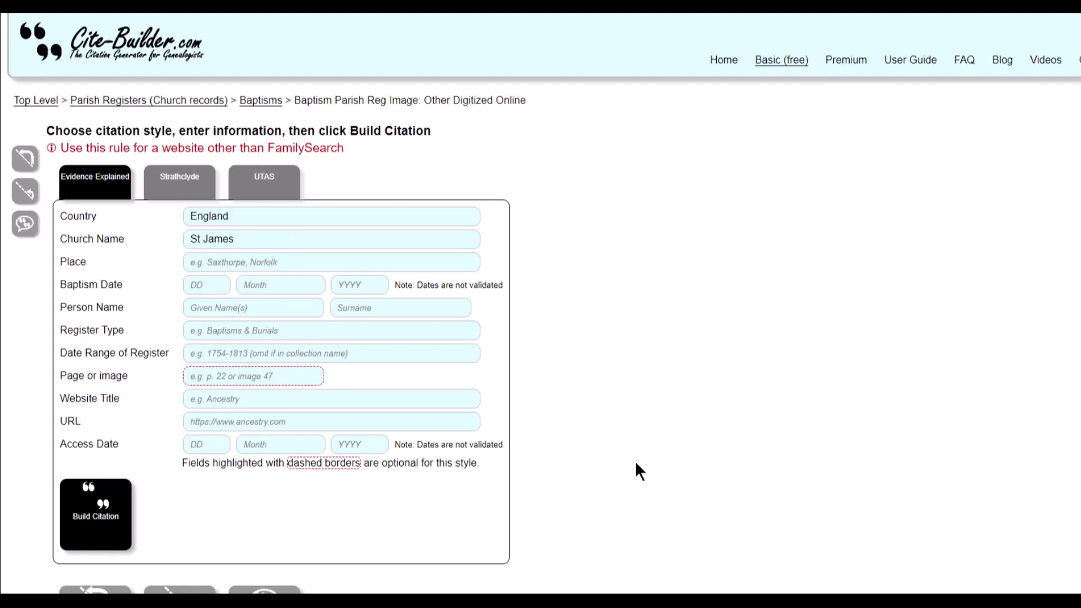
# Step: Switch to the Premium version of the baptism form and choose the saved favourite England as the country
pyautogui.click(846, 62)
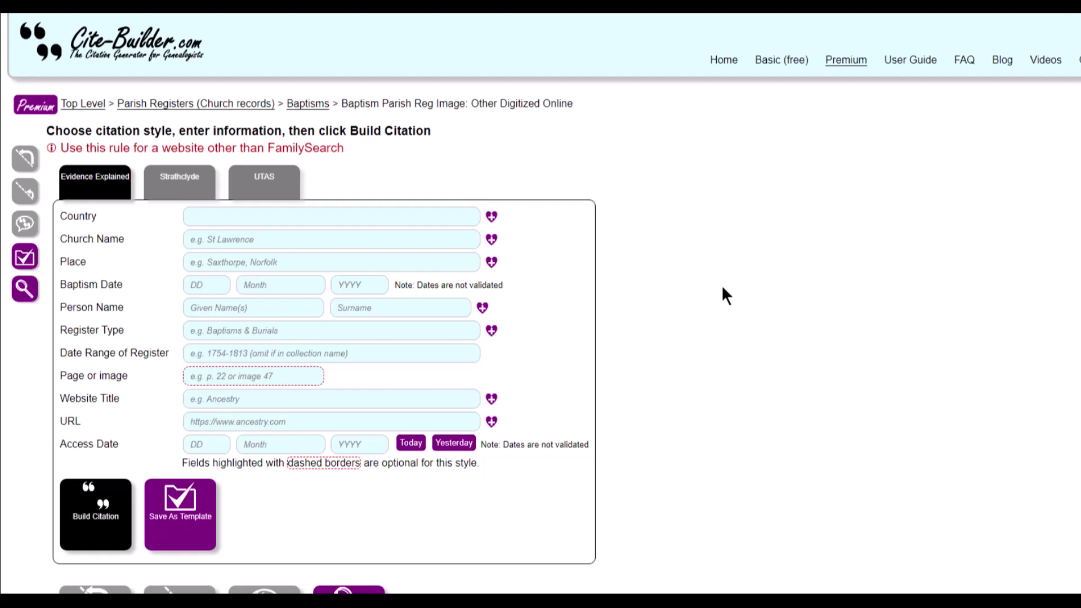
pyautogui.click(447, 217)
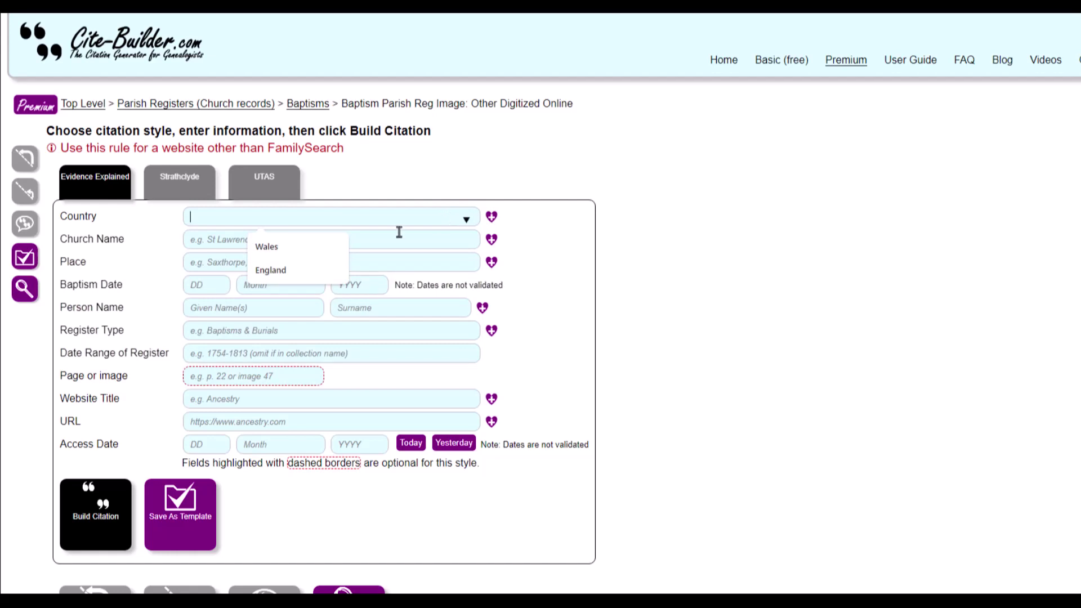
pyautogui.click(291, 270)
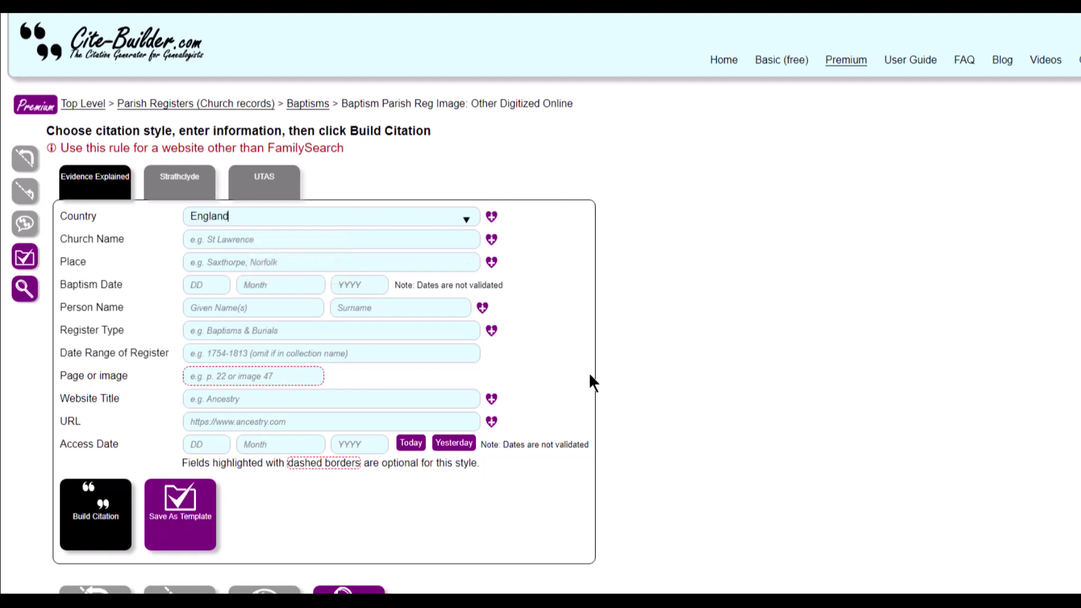
# Step: Choose St John's In The Fields from the church name favourites, and clear the entry again
pyautogui.click(448, 239)
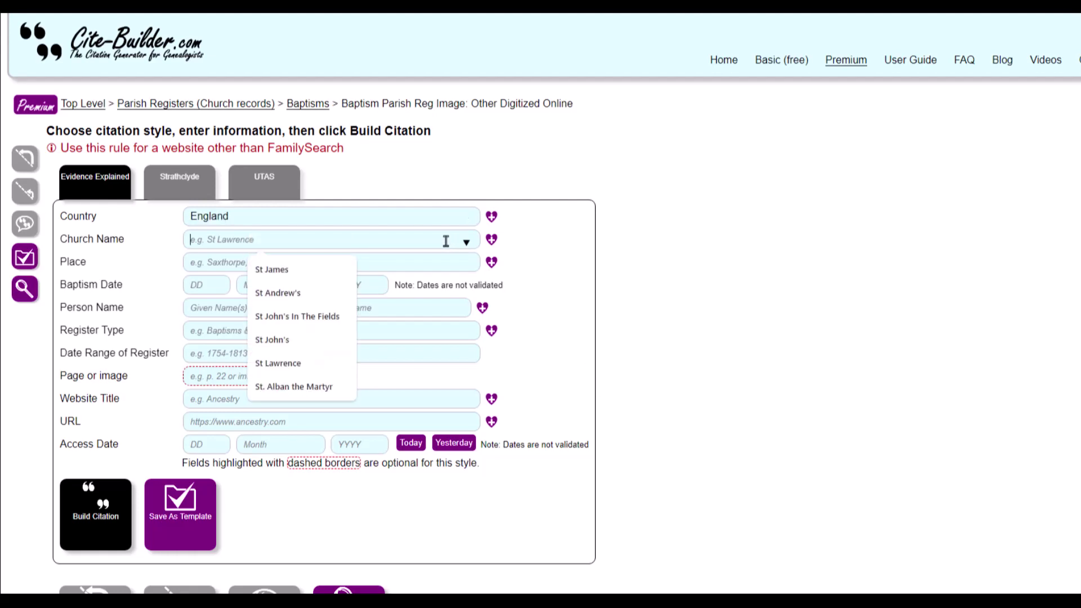
pyautogui.click(283, 316)
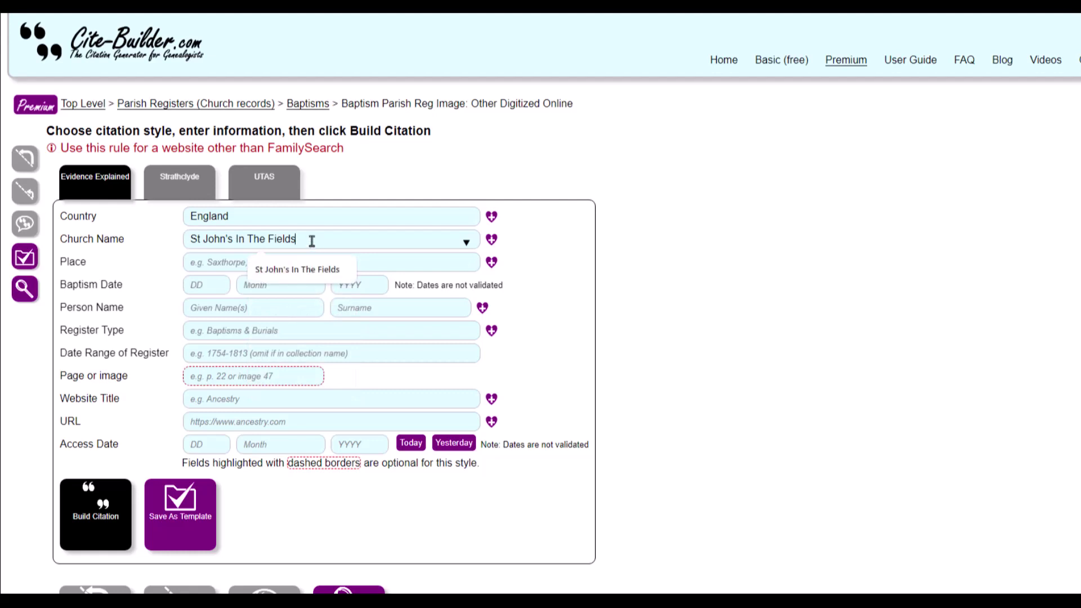
pyautogui.moveTo(309, 241); pyautogui.dragTo(154, 240)
pyautogui.press('BackSpace')
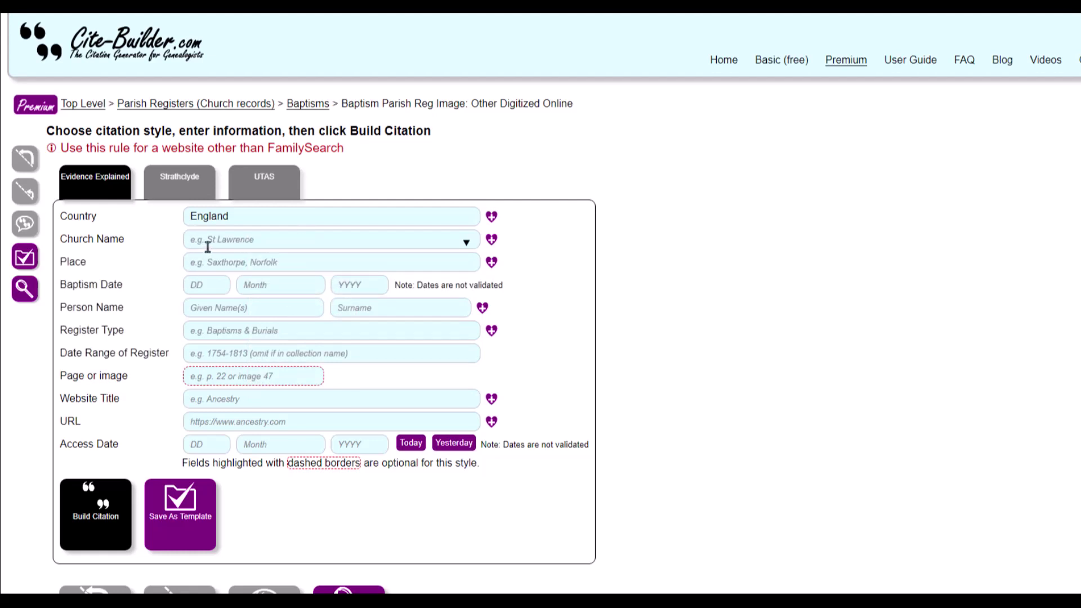
# Step: Filter the church name favourites with "St J" to choose St James, and set the place to Tytherington, Gloucestershire
pyautogui.write('St J')
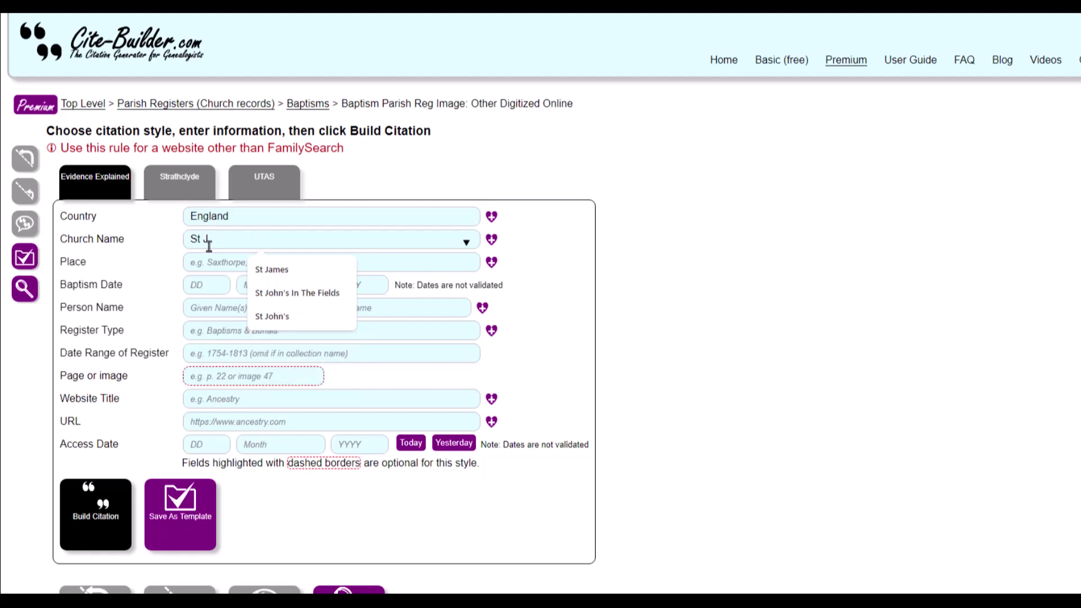
pyautogui.click(307, 273)
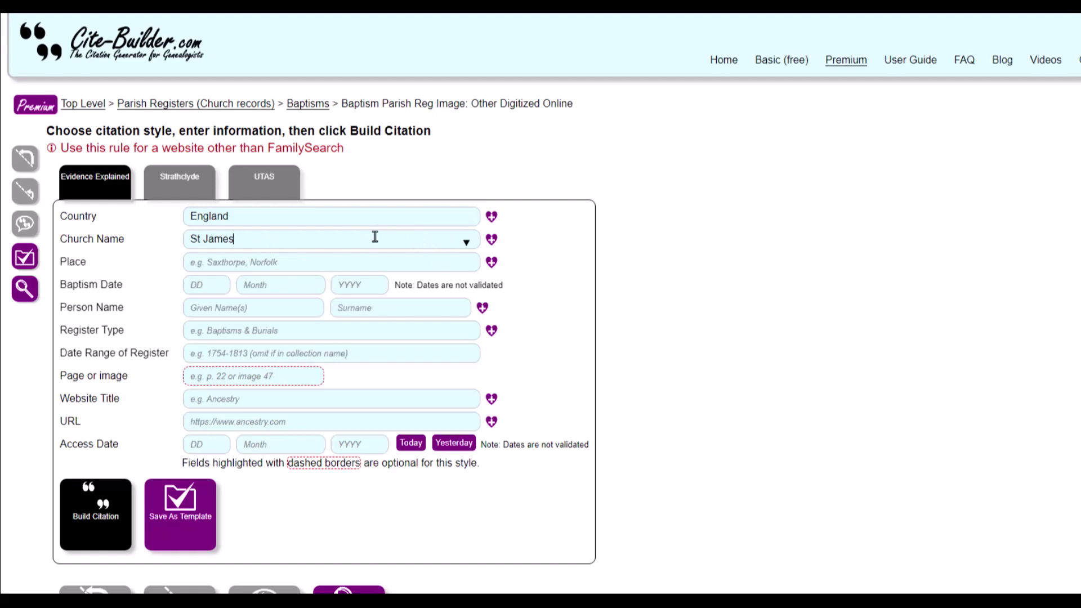
pyautogui.click(263, 264)
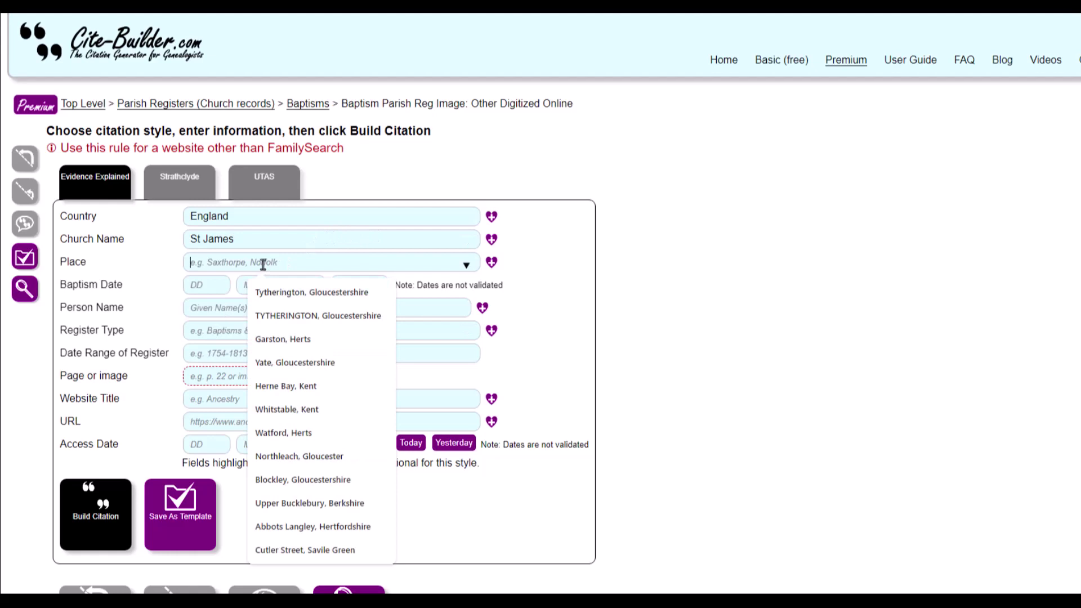
pyautogui.click(285, 294)
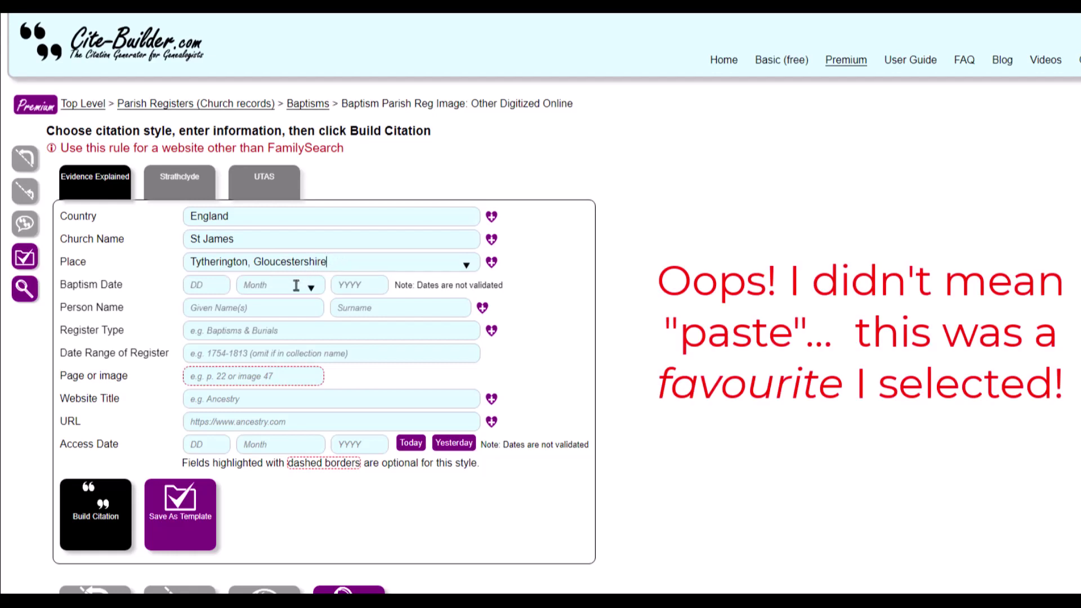
# Step: Pick a saved surname for the person, replace it with a new surname, and add the new one to the surname favourites
pyautogui.click(360, 307)
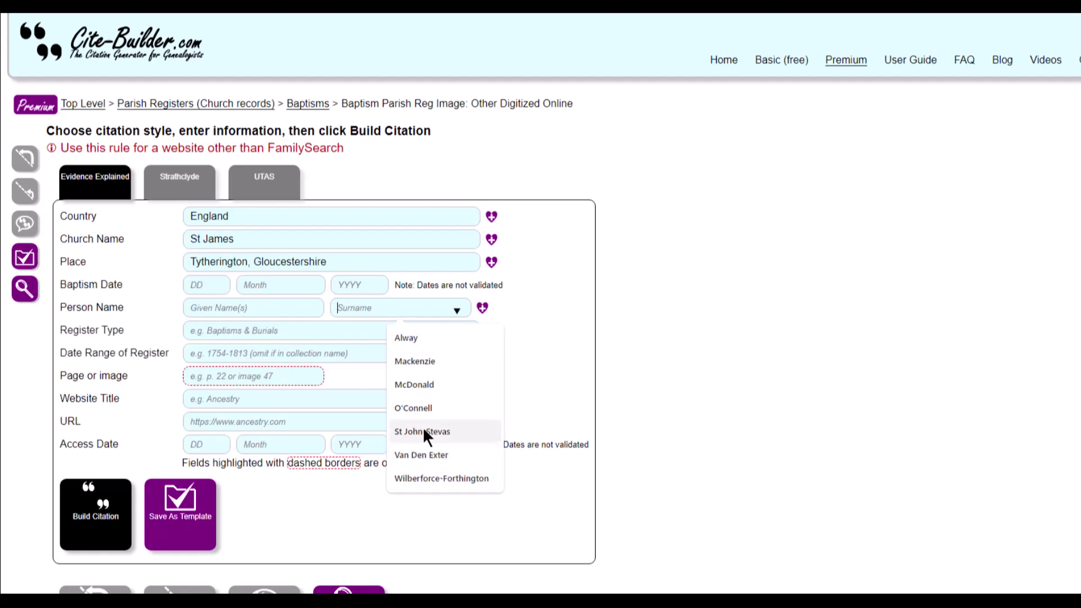
pyautogui.click(413, 385)
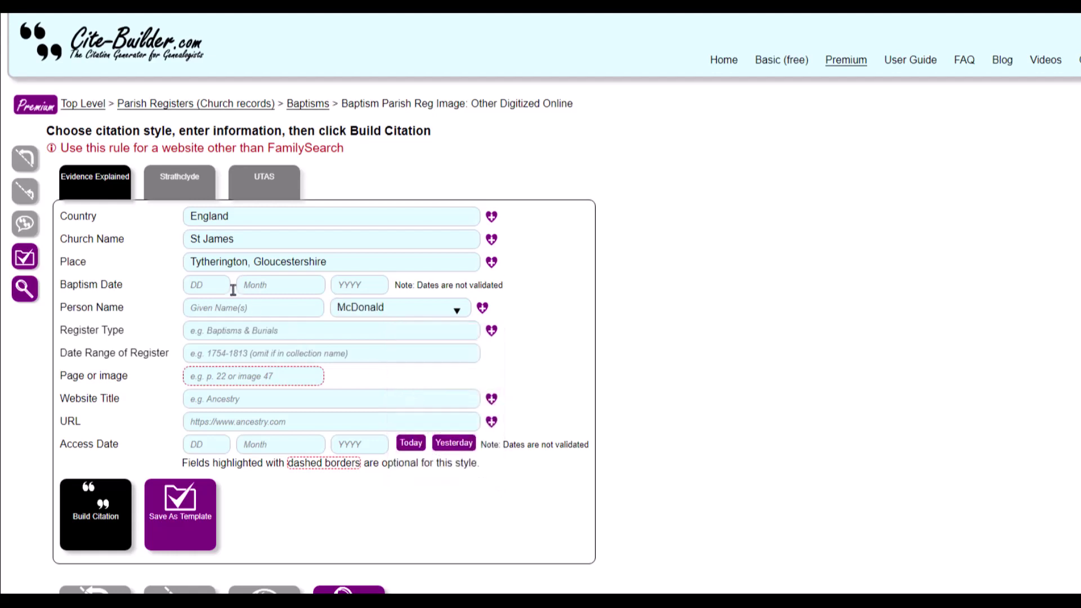
pyautogui.click(346, 309)
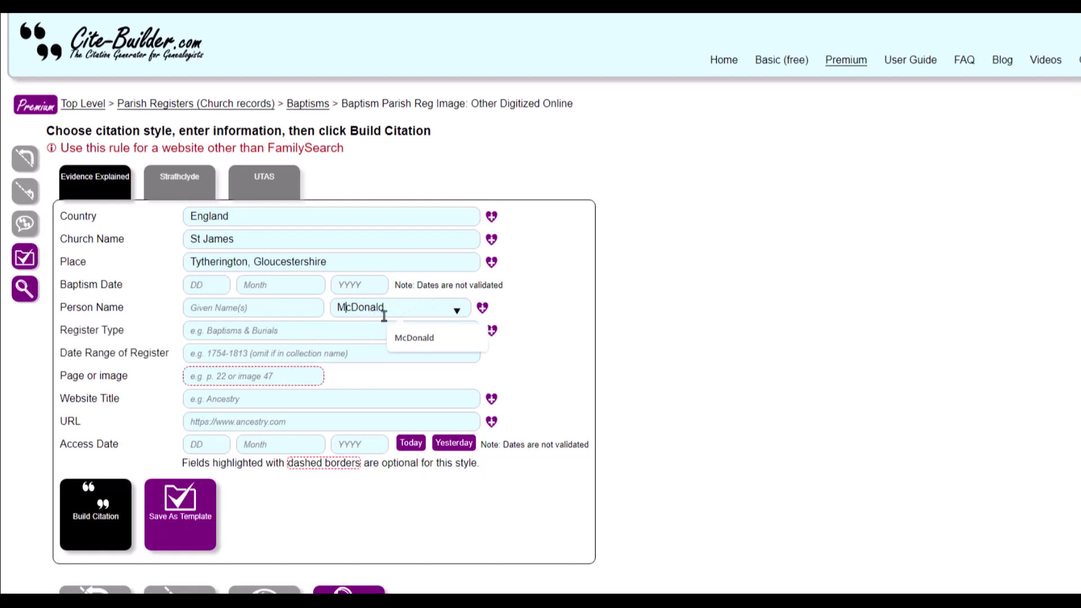
pyautogui.moveTo(385, 308); pyautogui.dragTo(339, 307)
pyautogui.write('Smith')
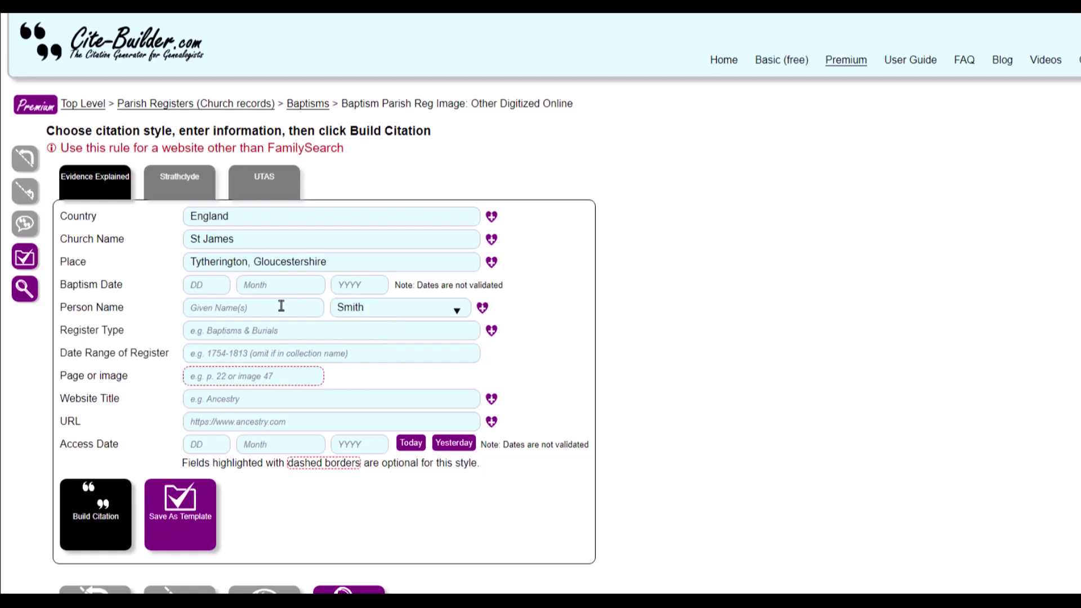
pyautogui.click(481, 308)
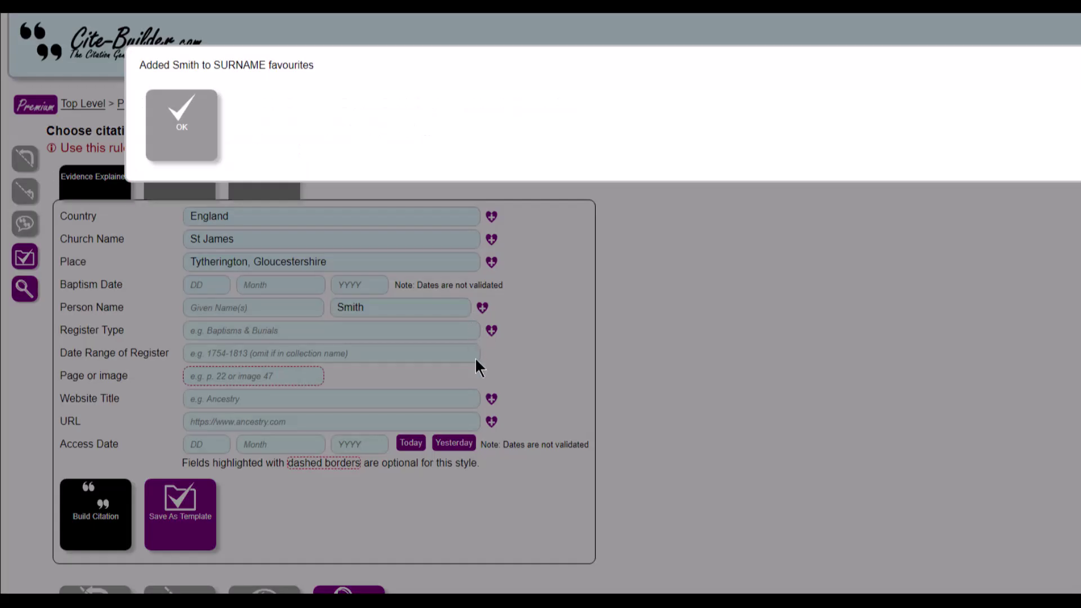
pyautogui.click(181, 124)
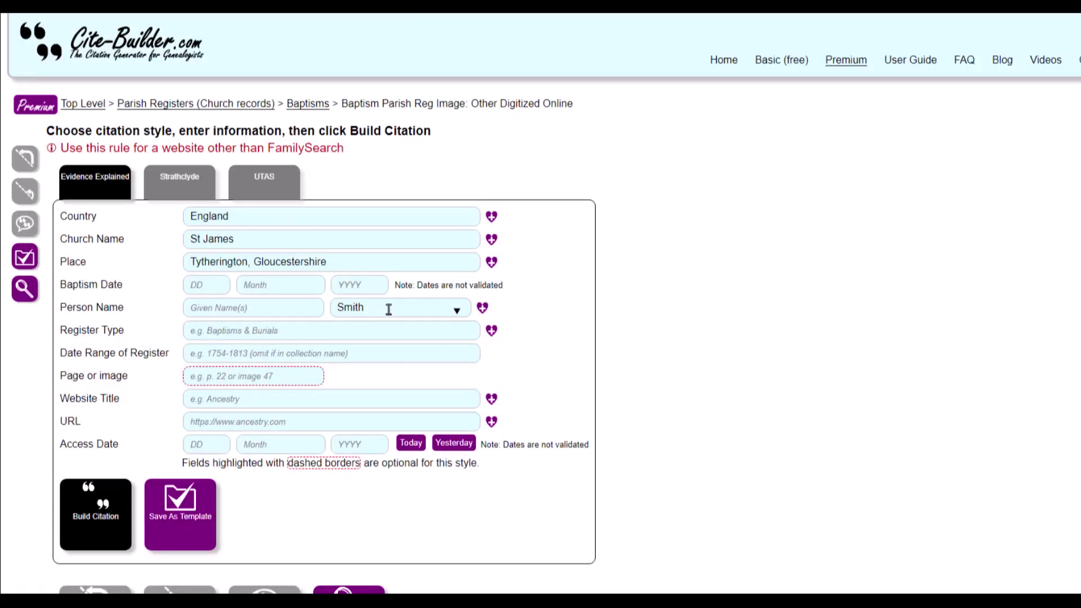
# Step: Clear the person's surname, check the updated surname favourites, and enter a different surname that is not among them
pyautogui.moveTo(388, 309); pyautogui.dragTo(263, 313)
pyautogui.press('BackSpace')
pyautogui.click(456, 311)
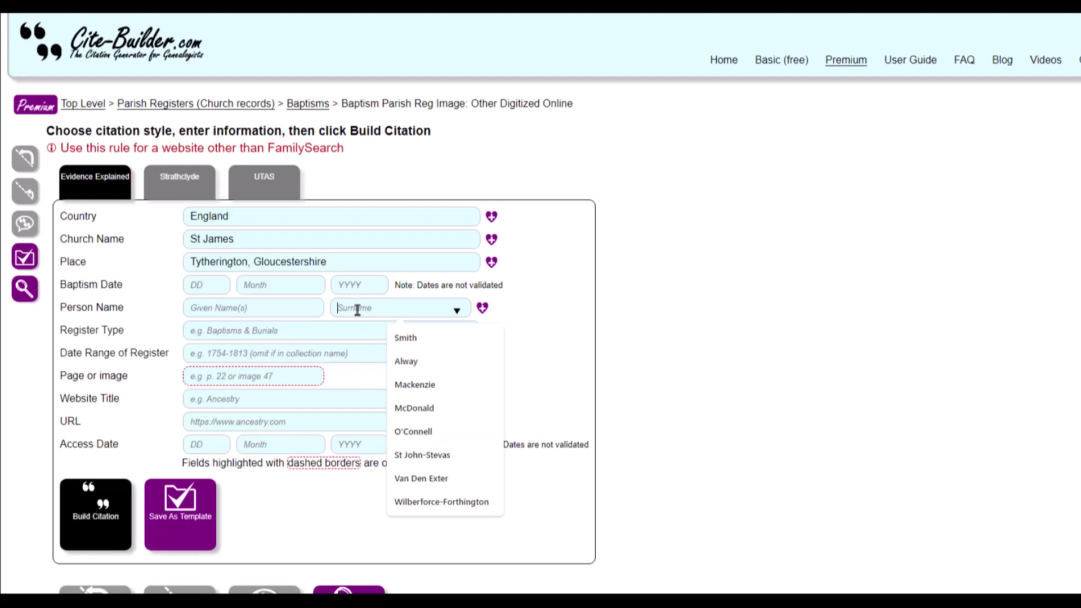
pyautogui.write('Jones')
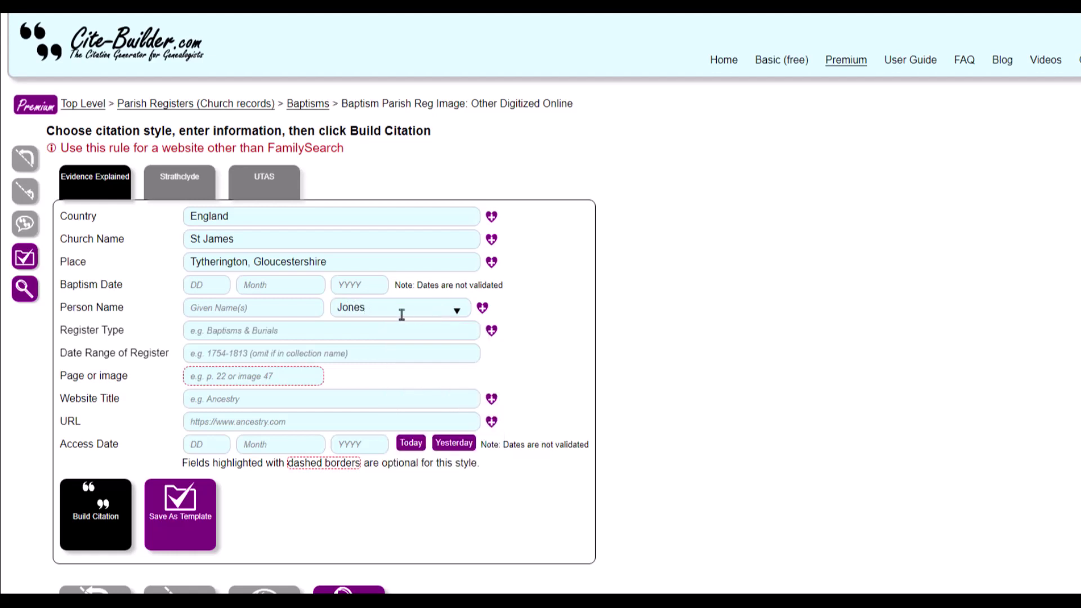
pyautogui.click(367, 329)
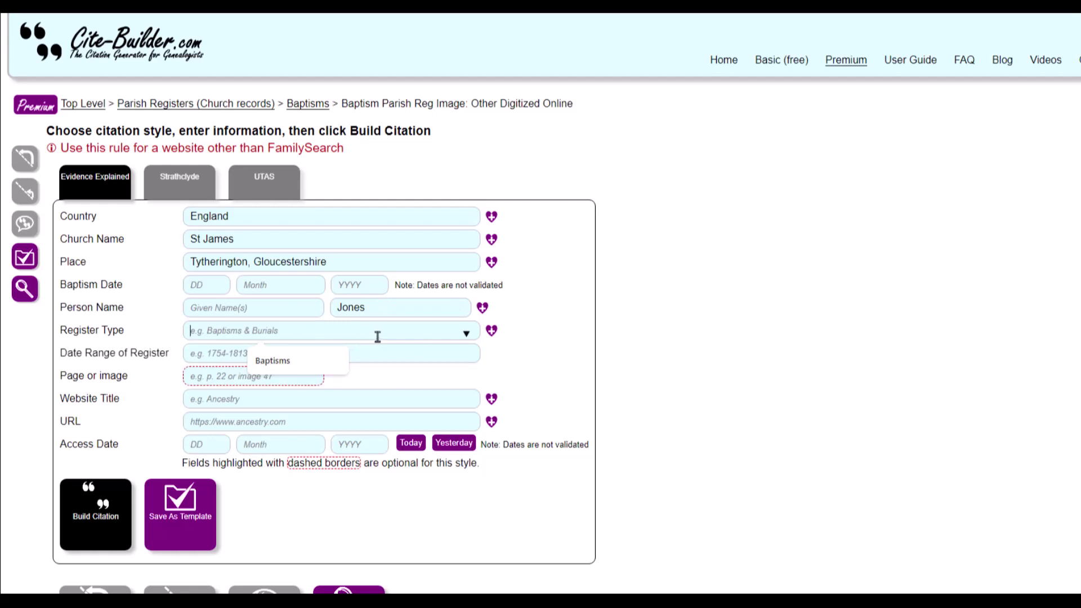
pyautogui.click(267, 400)
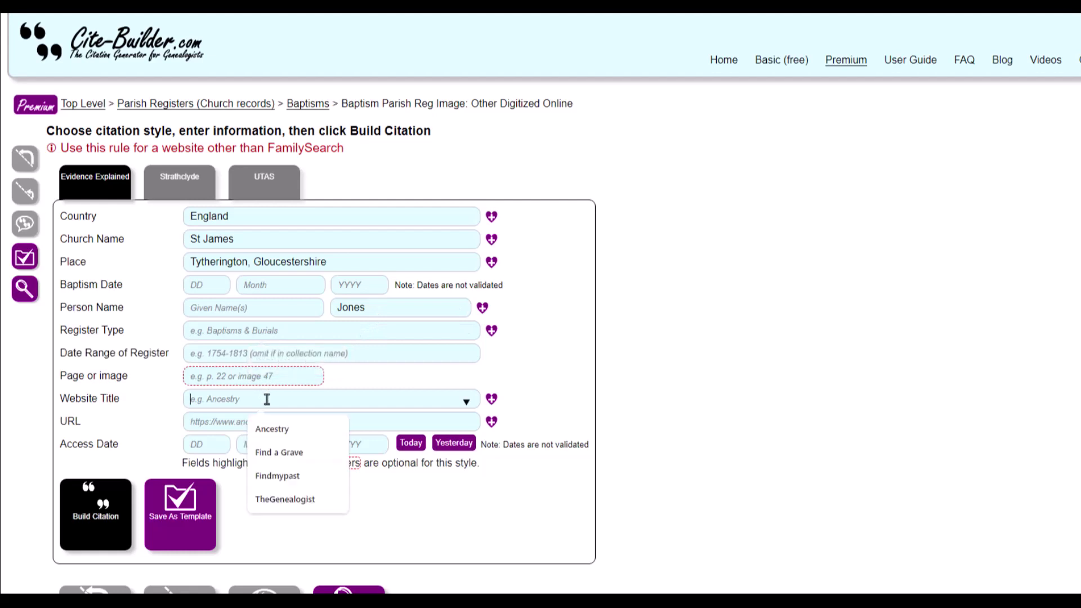
pyautogui.click(293, 427)
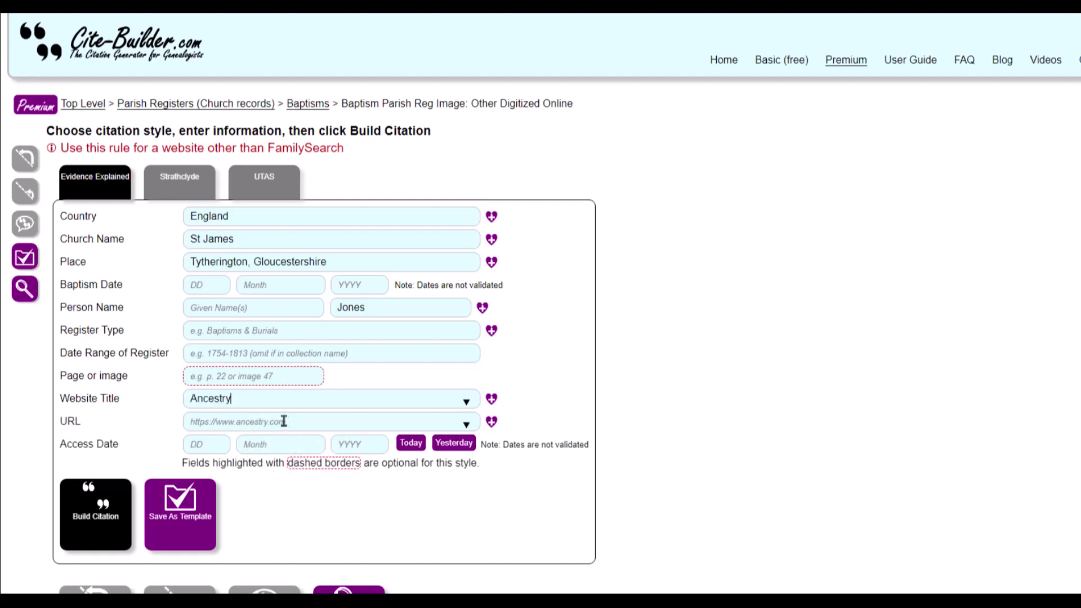
pyautogui.click(284, 421)
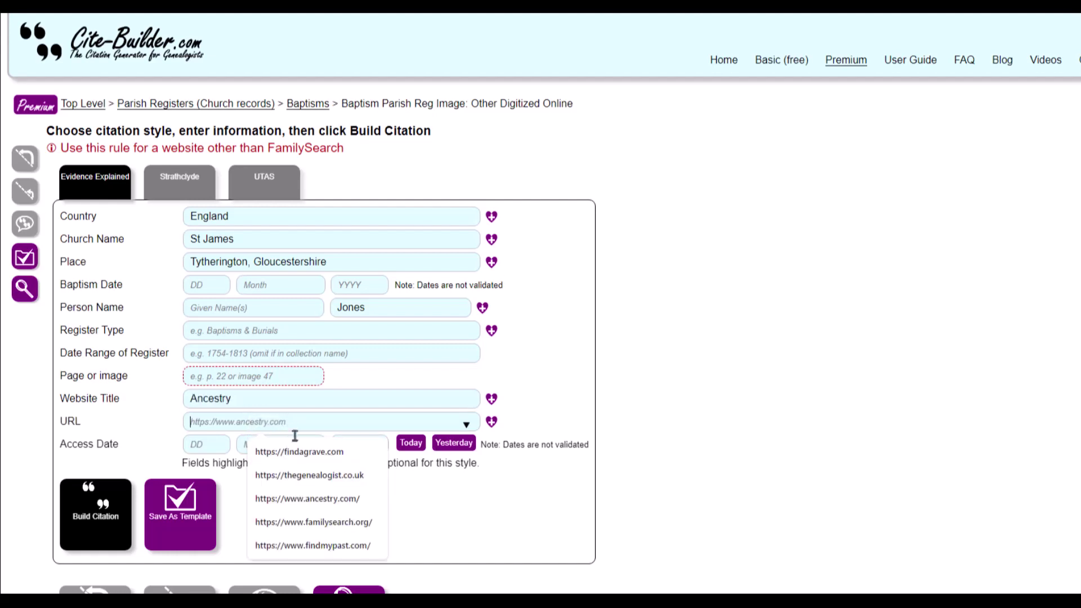
pyautogui.click(326, 499)
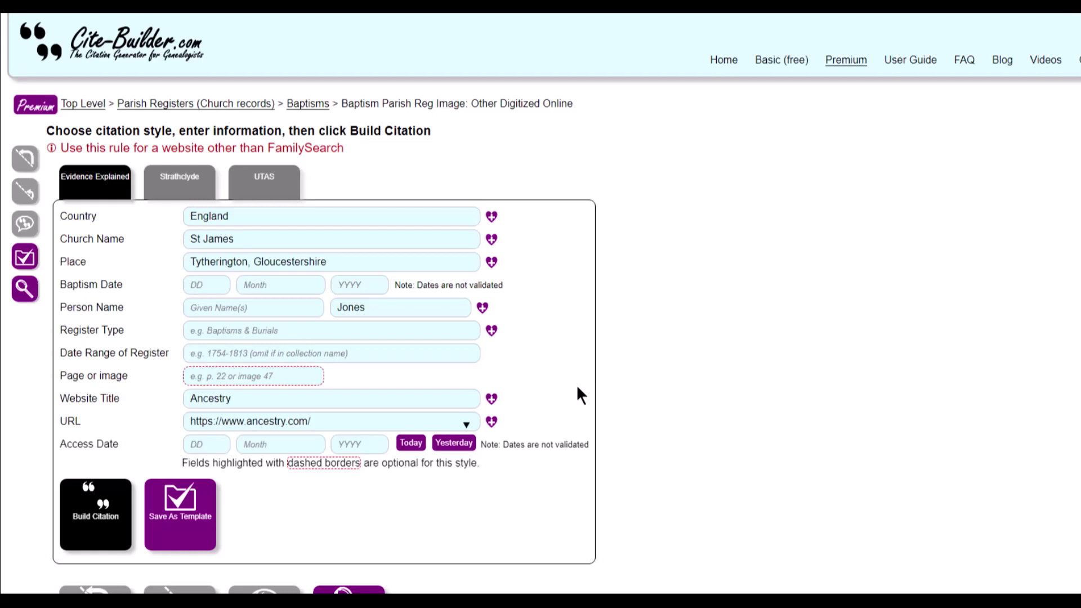
# Step: Open the burial citation form for Burial Parish Reg Image: Other Digitized Online under Parish Registers (Church records)
pyautogui.click(31, 157)
pyautogui.click(262, 185)
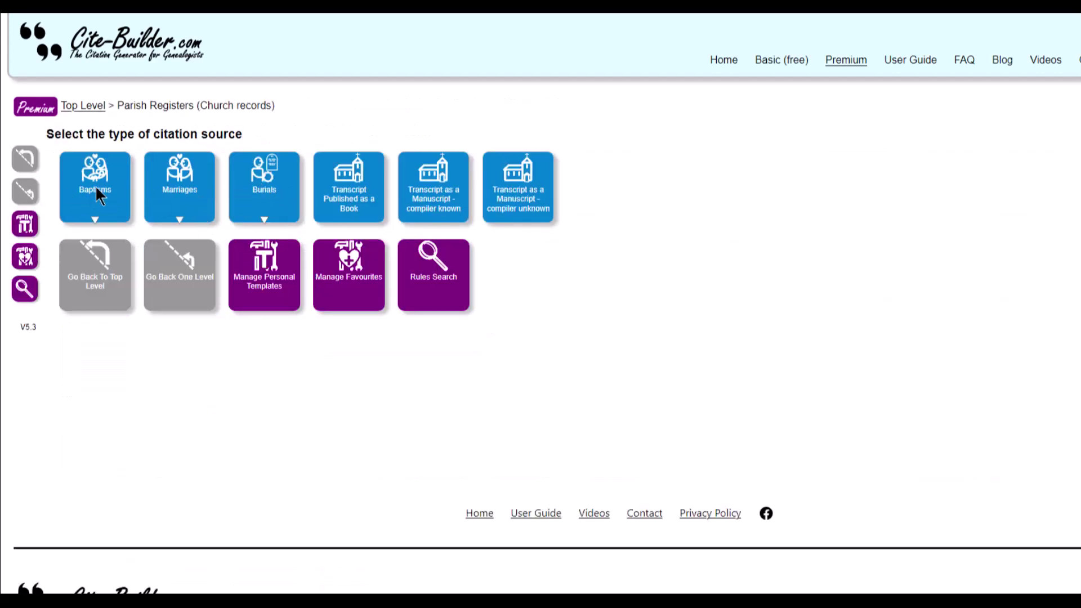
pyautogui.click(269, 191)
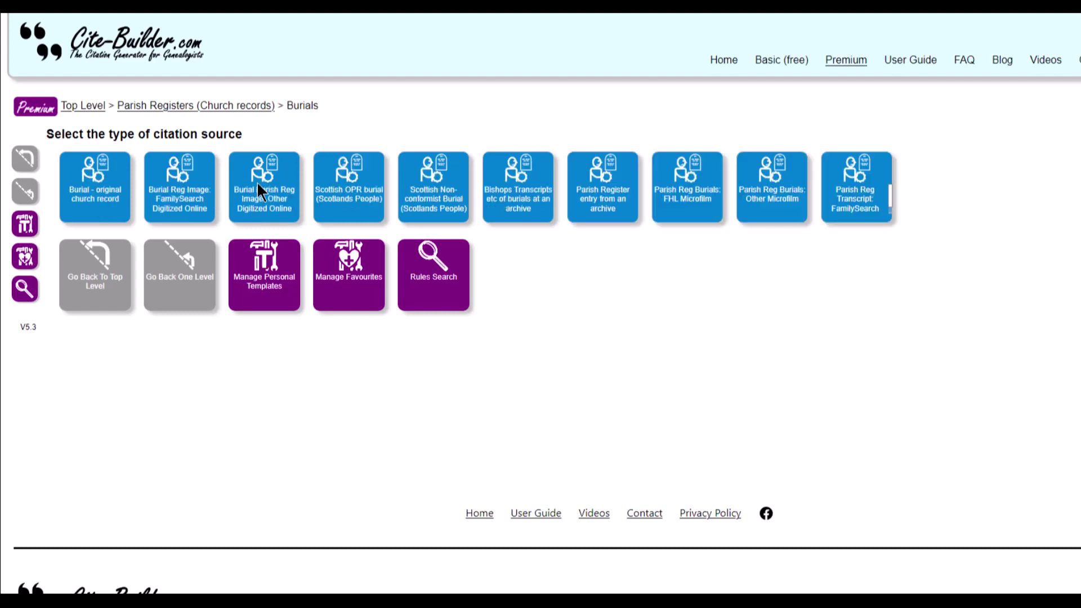
pyautogui.click(270, 191)
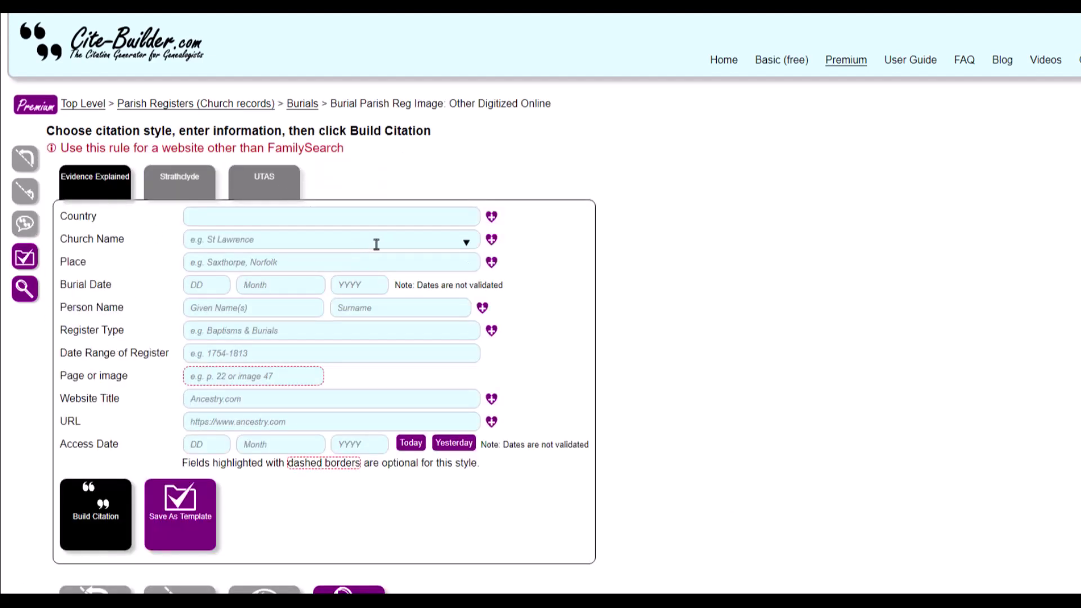
# Step: Fill the burial form from favourites with country England, church name St James and place Tytherington, Gloucestershire
pyautogui.click(466, 219)
pyautogui.click(337, 268)
pyautogui.click(337, 239)
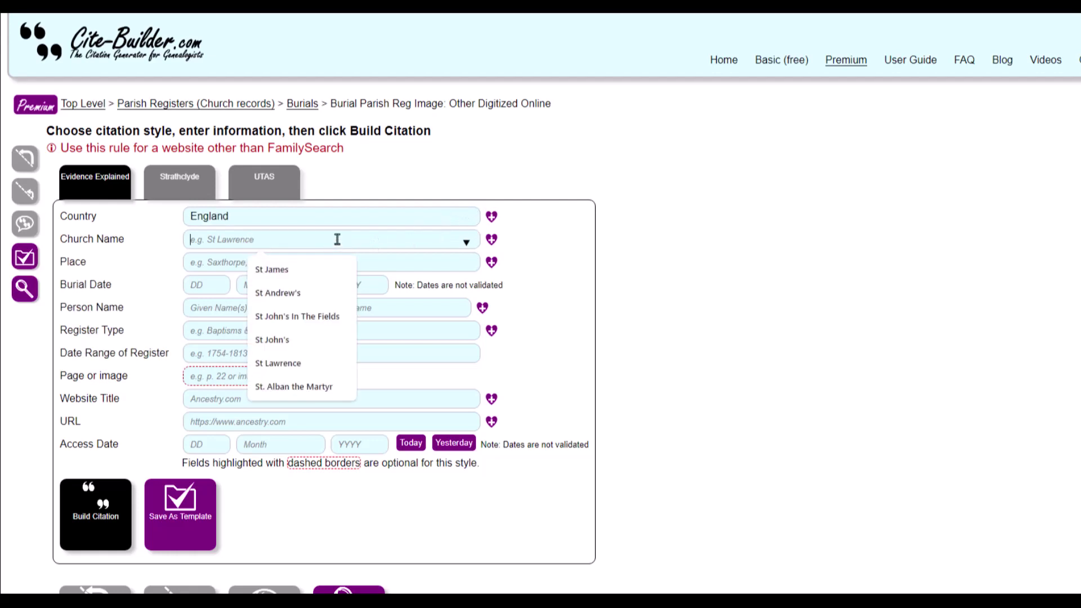
pyautogui.click(306, 269)
pyautogui.click(276, 266)
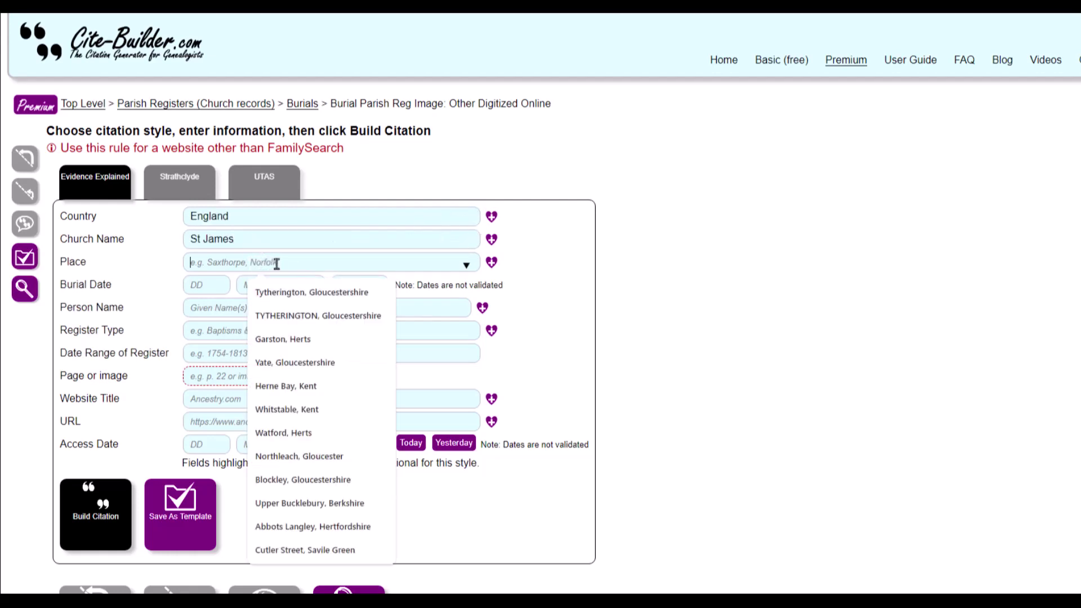
pyautogui.click(299, 294)
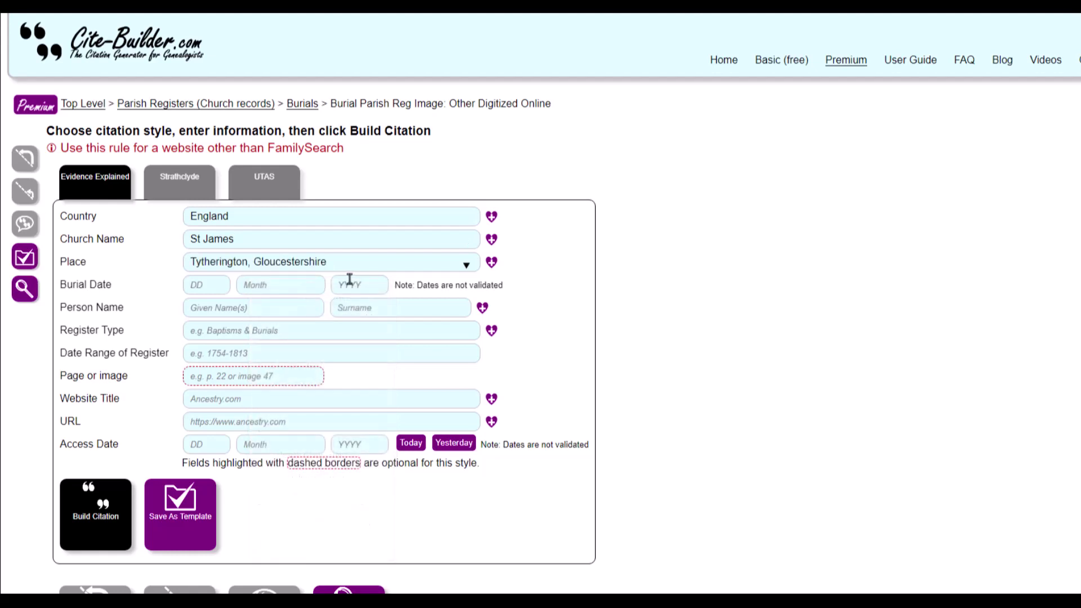
pyautogui.click(371, 309)
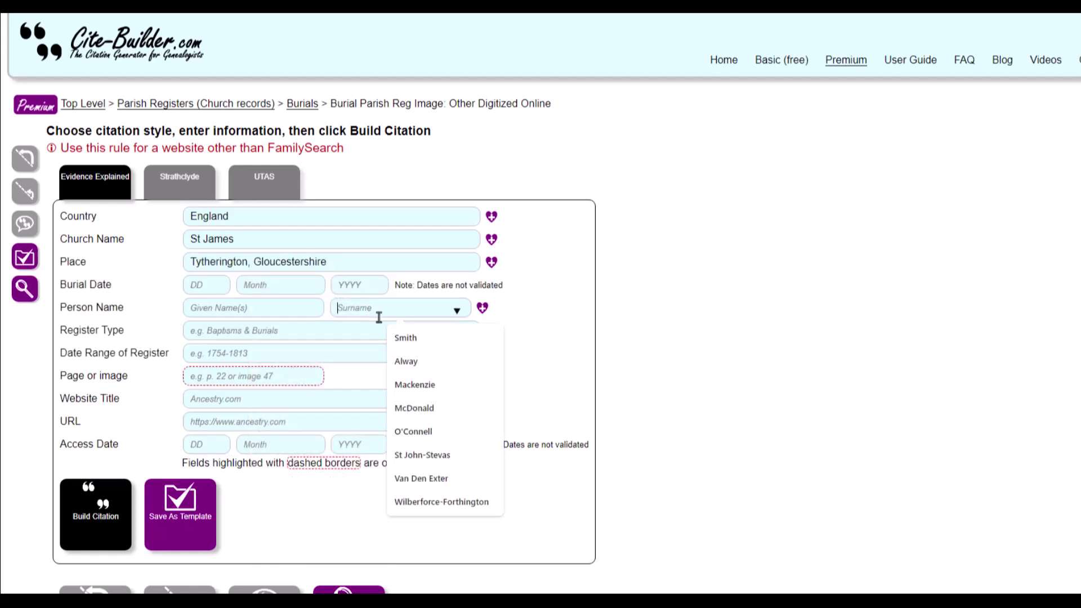
pyautogui.click(407, 337)
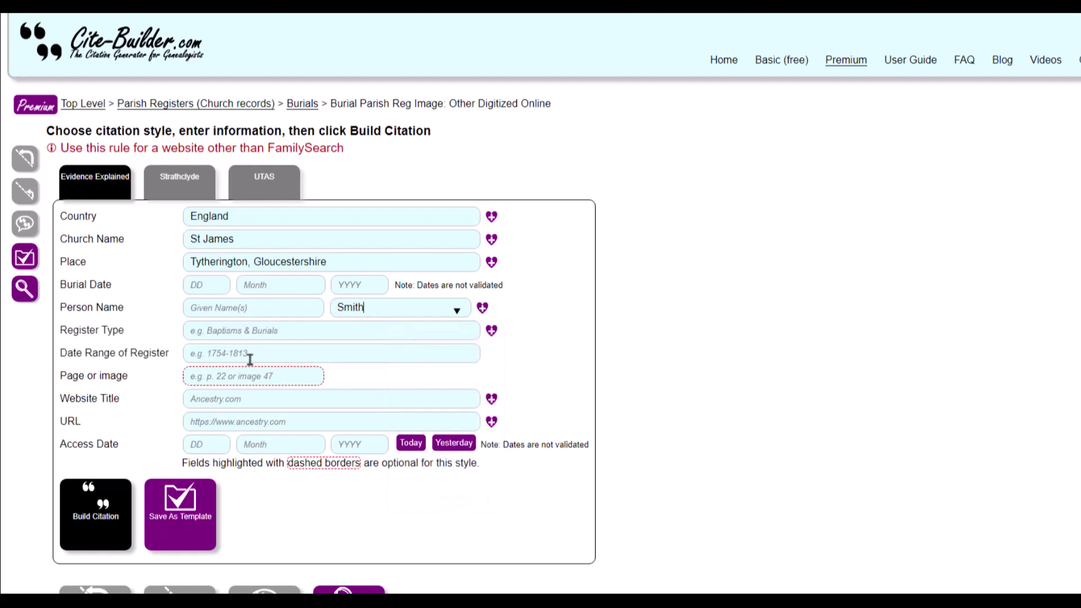
pyautogui.click(246, 401)
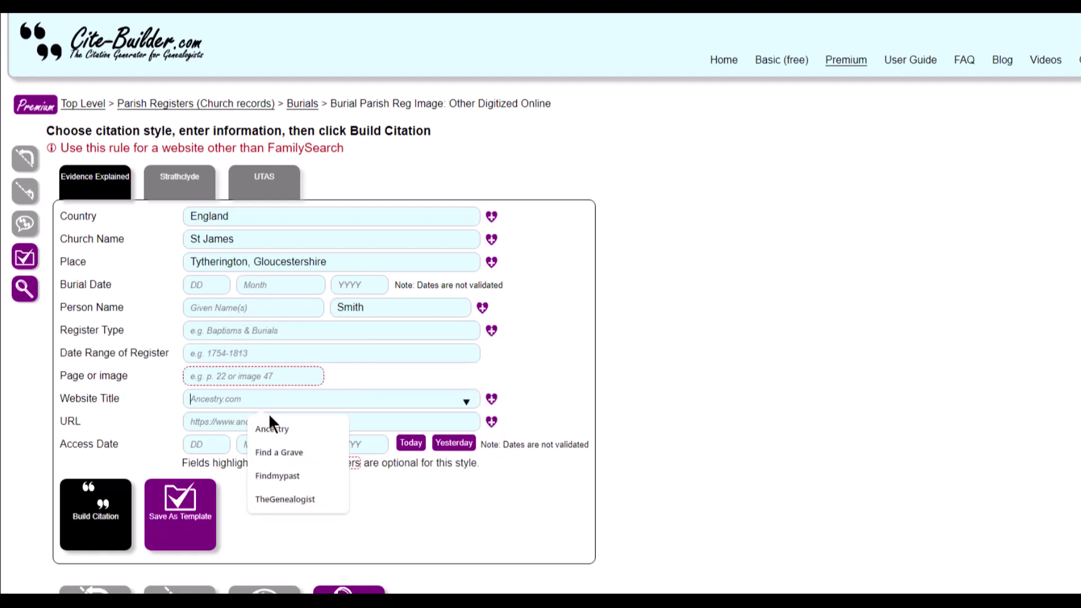
pyautogui.click(299, 429)
pyautogui.click(311, 499)
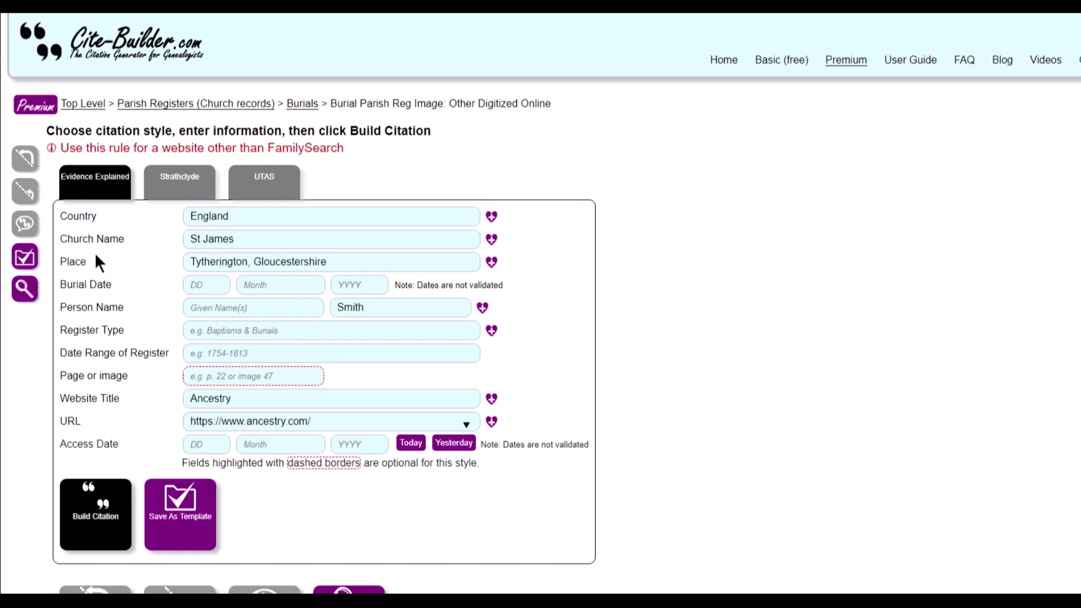
# Step: Return to the top level and open the Churchyard Online citation form under Monumental Inscriptions
pyautogui.click(25, 161)
pyautogui.click(599, 186)
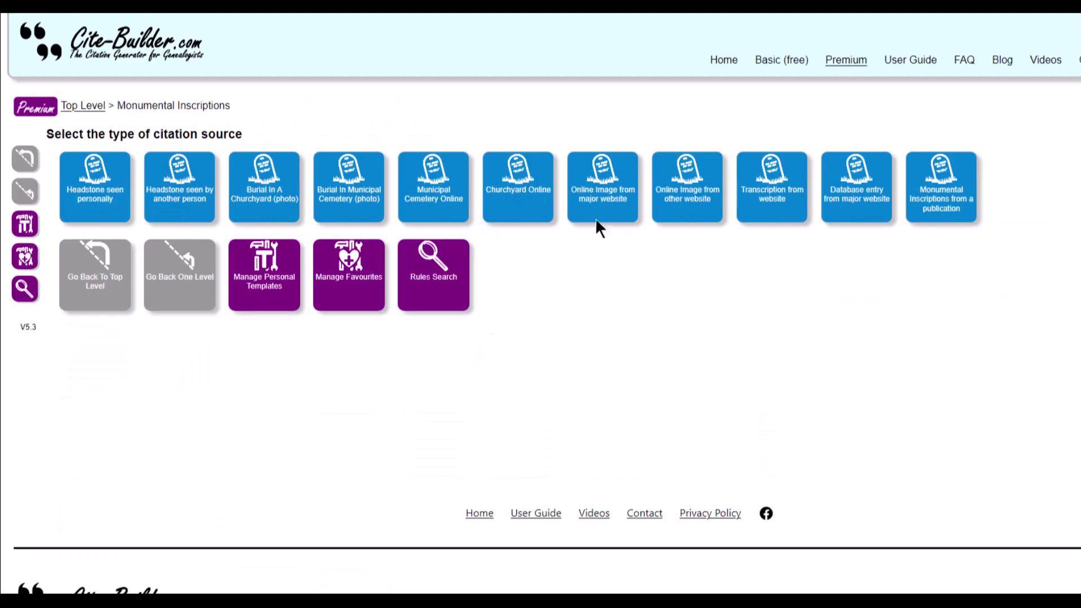
pyautogui.click(504, 186)
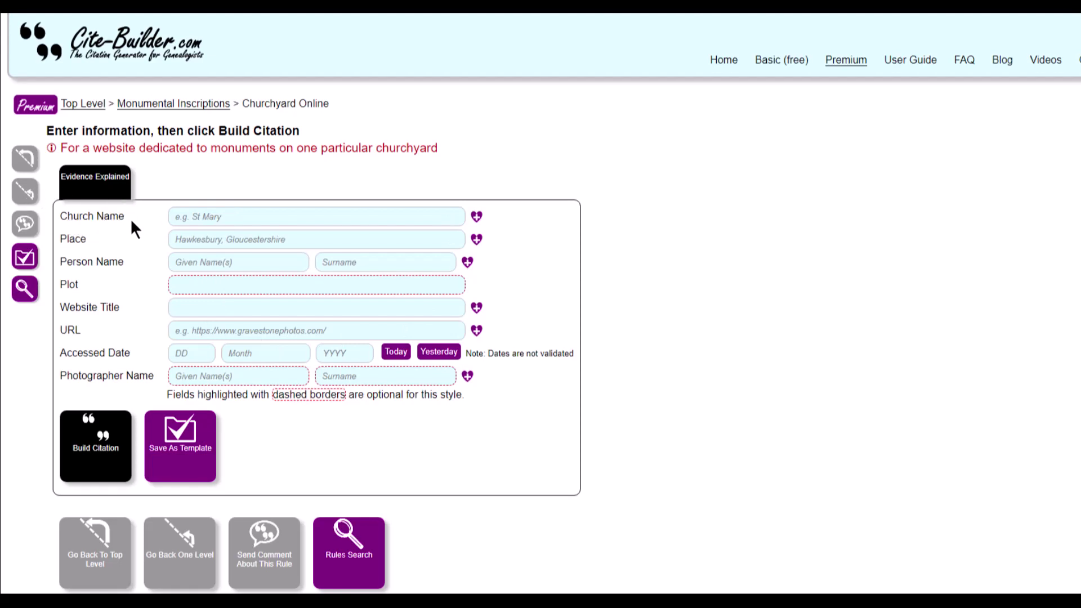
# Step: Fill the form from favourites with church name St James, place Tytherington, Gloucestershire, and the saved surname for the person
pyautogui.click(342, 216)
pyautogui.click(311, 244)
pyautogui.click(352, 244)
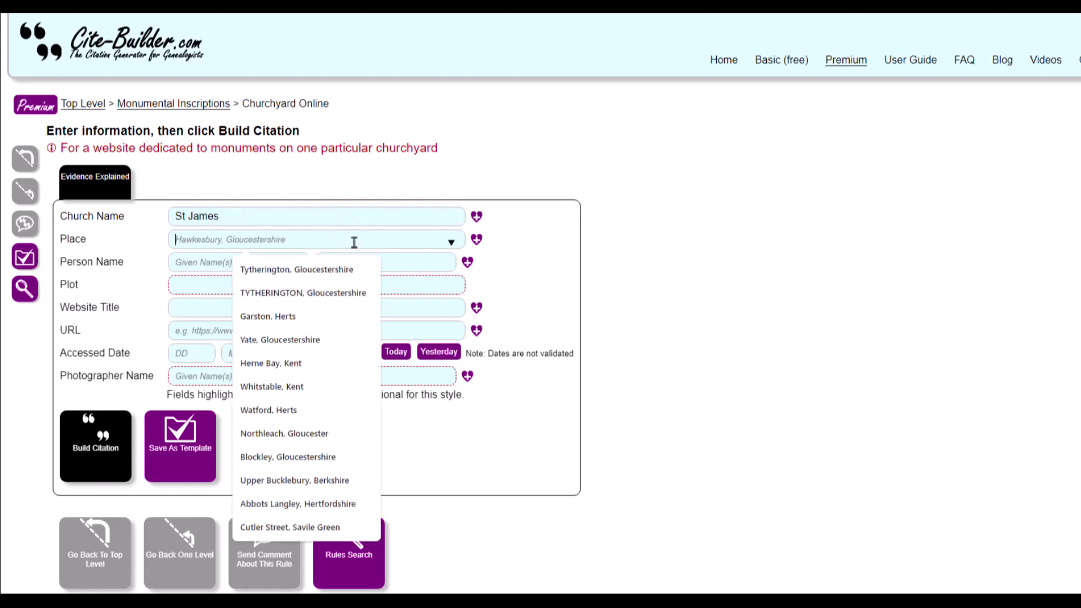
pyautogui.click(320, 270)
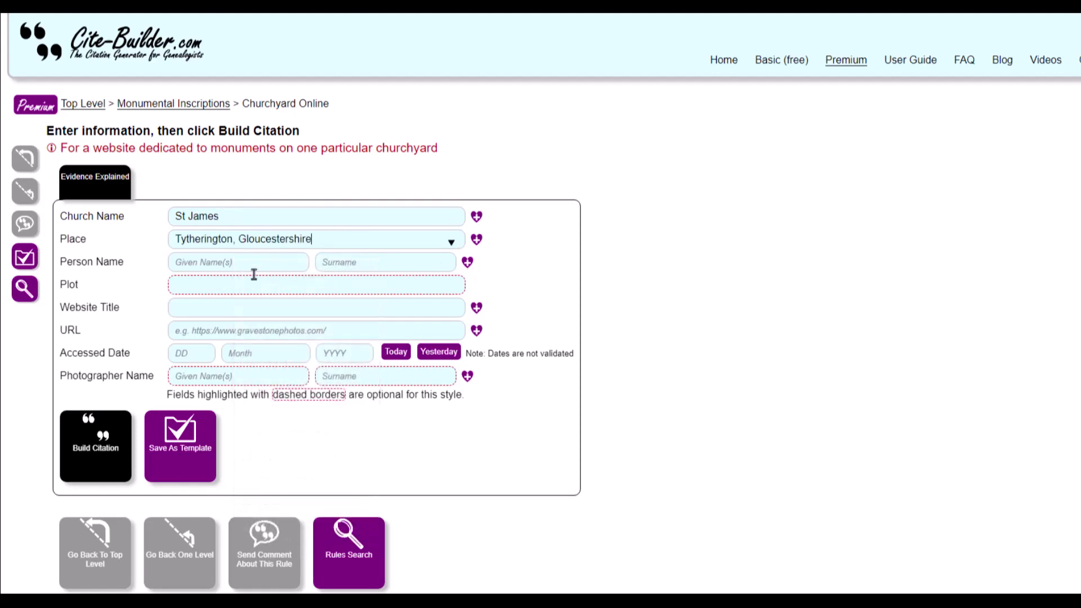
pyautogui.click(347, 263)
pyautogui.click(390, 292)
# Step: Filter the place favourites by "glo", "hert" and "s" in turn, and leave the place empty
pyautogui.click(350, 240)
pyautogui.hotkey('ctrl', 'a')
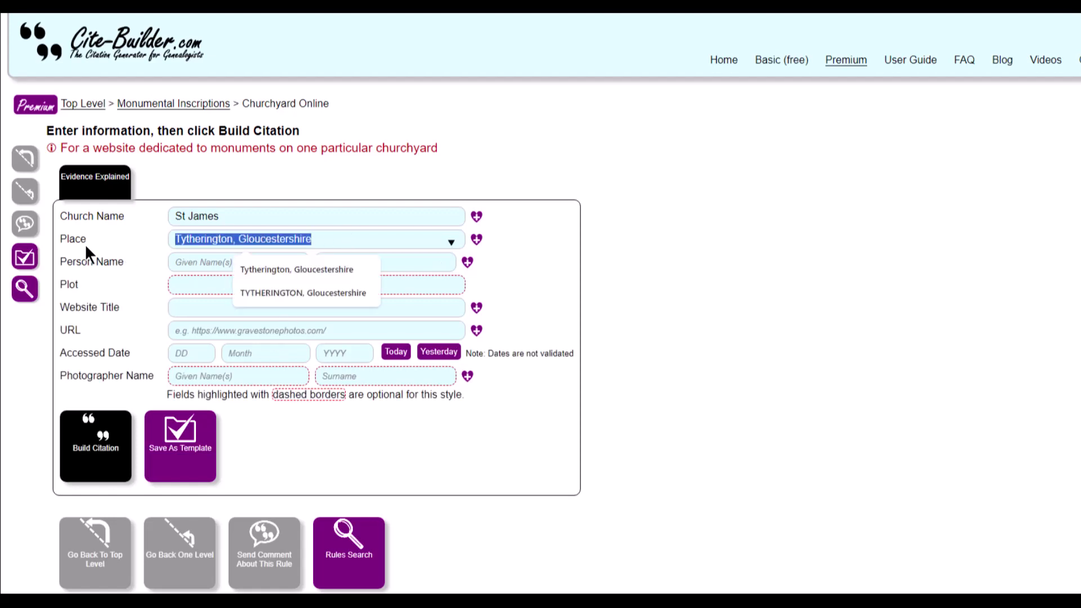
pyautogui.write('glo')
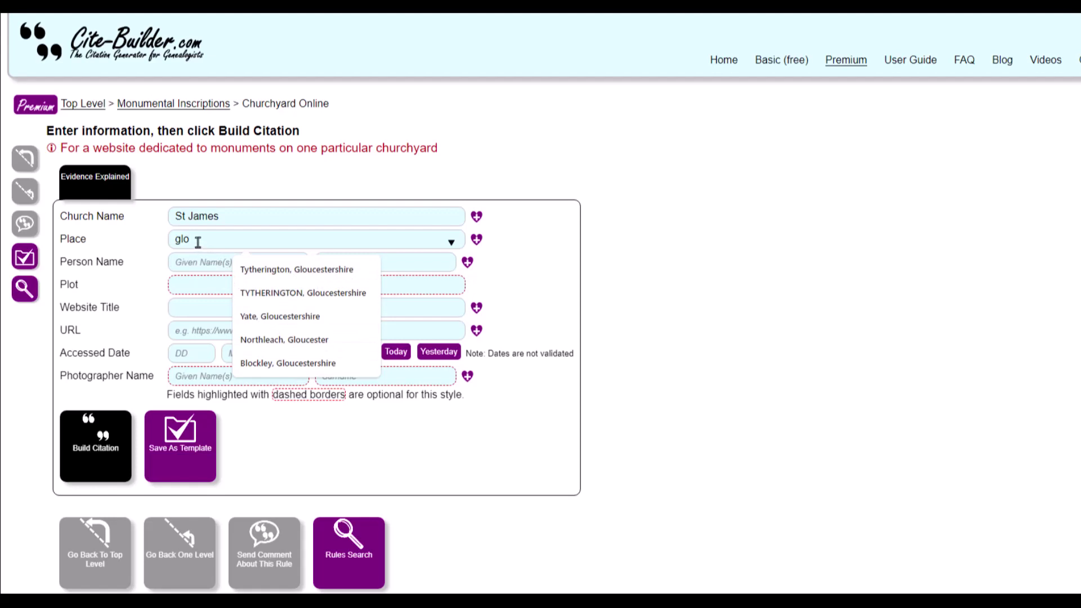
pyautogui.moveTo(198, 241); pyautogui.dragTo(134, 245)
pyautogui.write('hert')
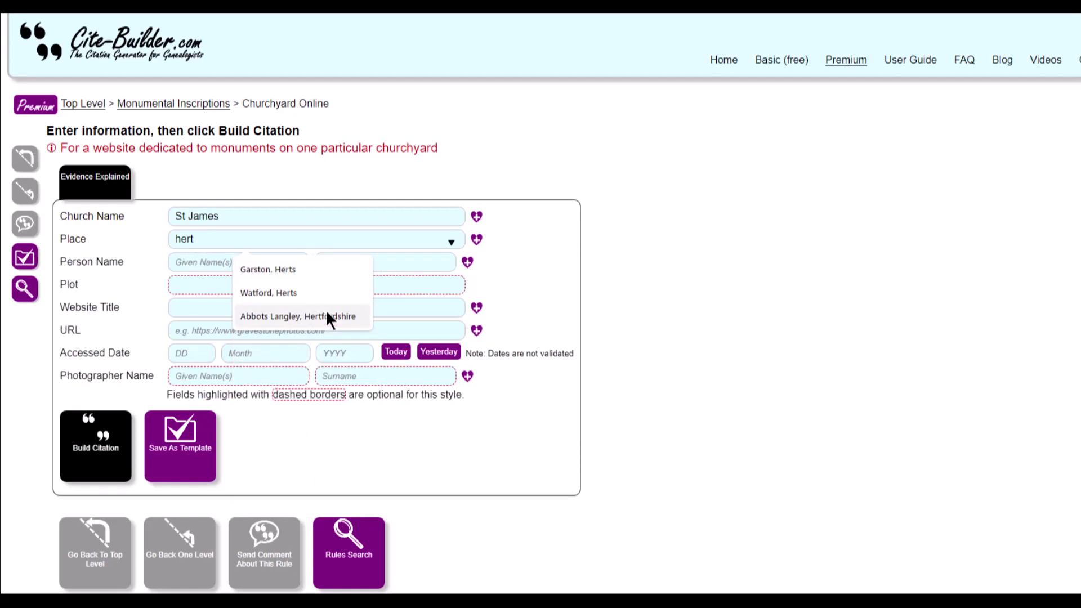
pyautogui.moveTo(194, 239); pyautogui.dragTo(175, 256)
pyautogui.write('s')
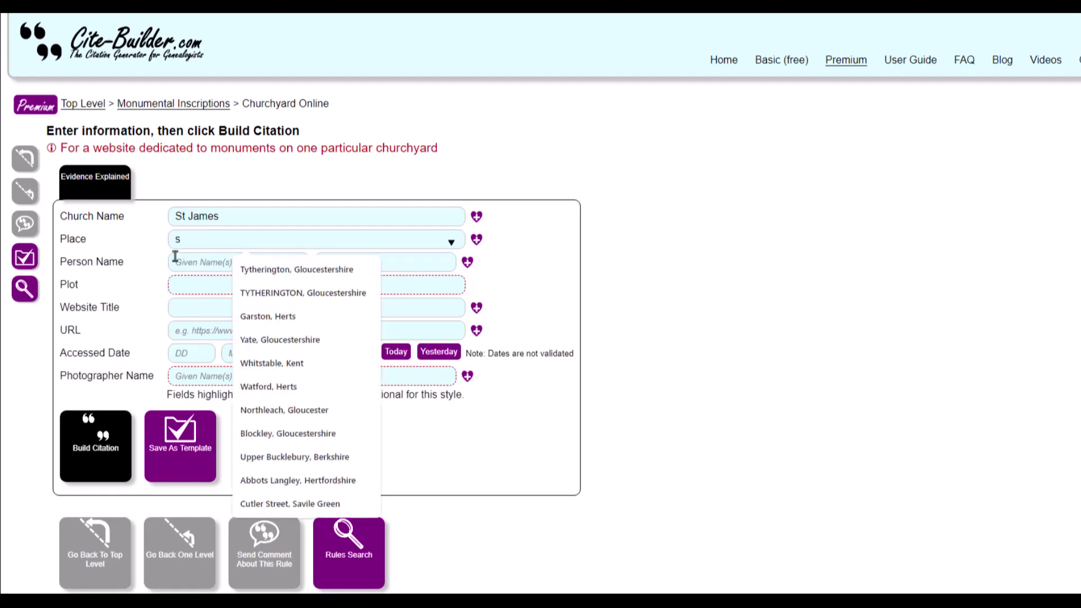
pyautogui.press('BackSpace')
# Step: Shorten the church name to St J to filter its favourites, and choose St James again
pyautogui.click(234, 216)
pyautogui.press('BackSpace')
pyautogui.press('BackSpace')
pyautogui.press('BackSpace')
pyautogui.press('BackSpace')
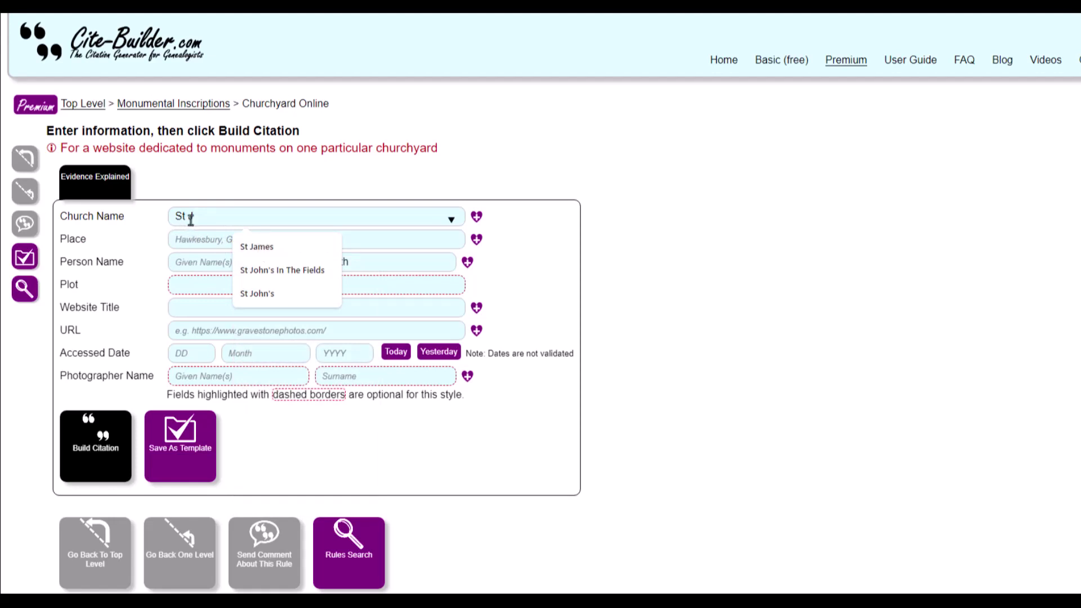
pyautogui.click(248, 242)
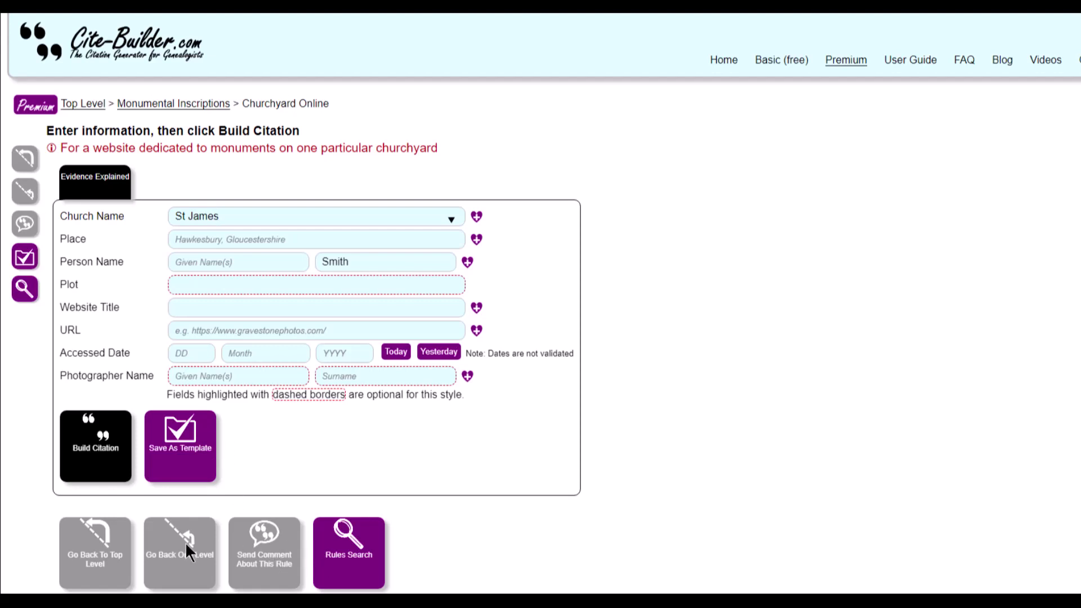
# Step: Open the favourites management page and delete the capitalised duplicate place favourite TYTHERINGTON, Gloucestershire
pyautogui.click(125, 545)
pyautogui.click(25, 192)
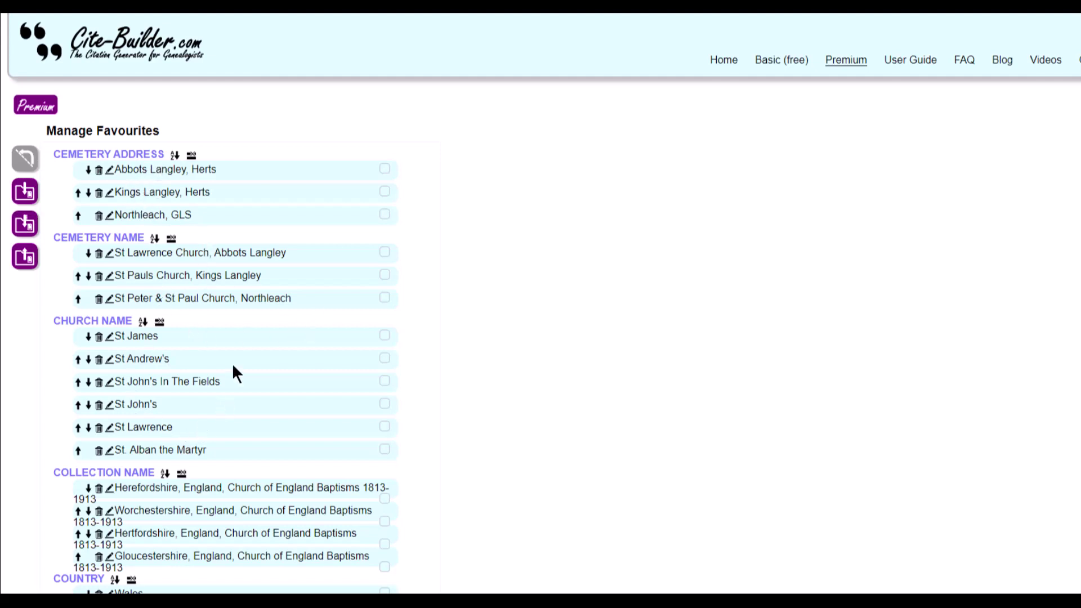
pyautogui.scroll(-7, 226, 304)
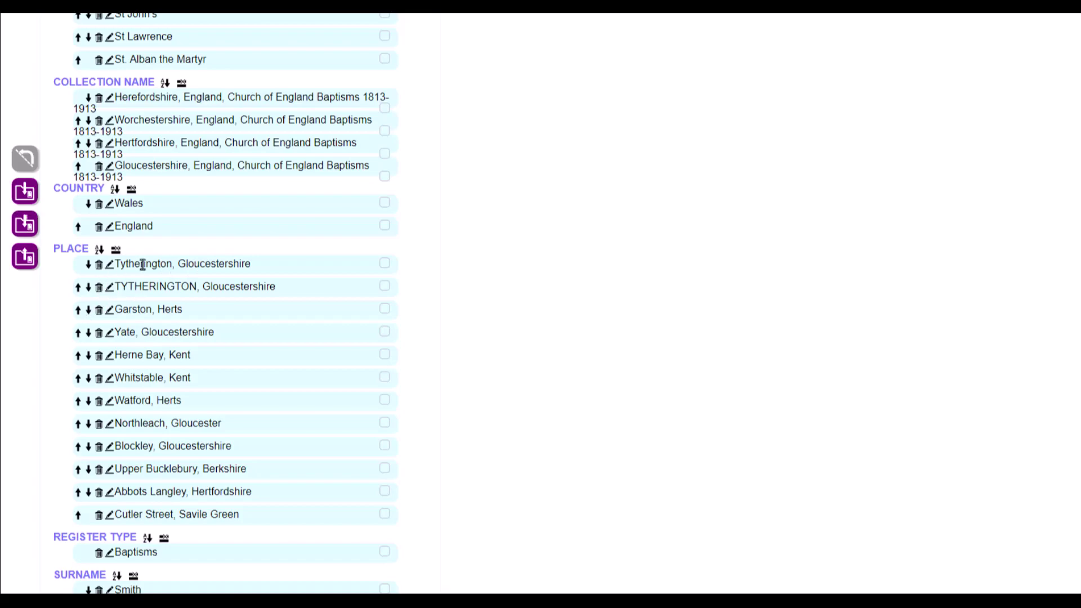
pyautogui.click(99, 287)
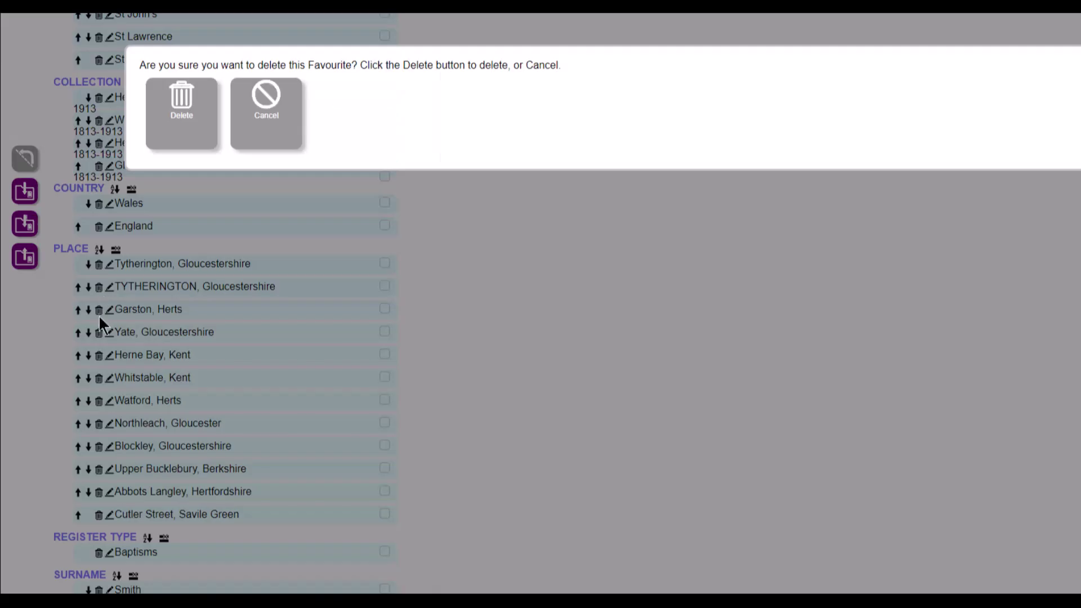
pyautogui.click(182, 118)
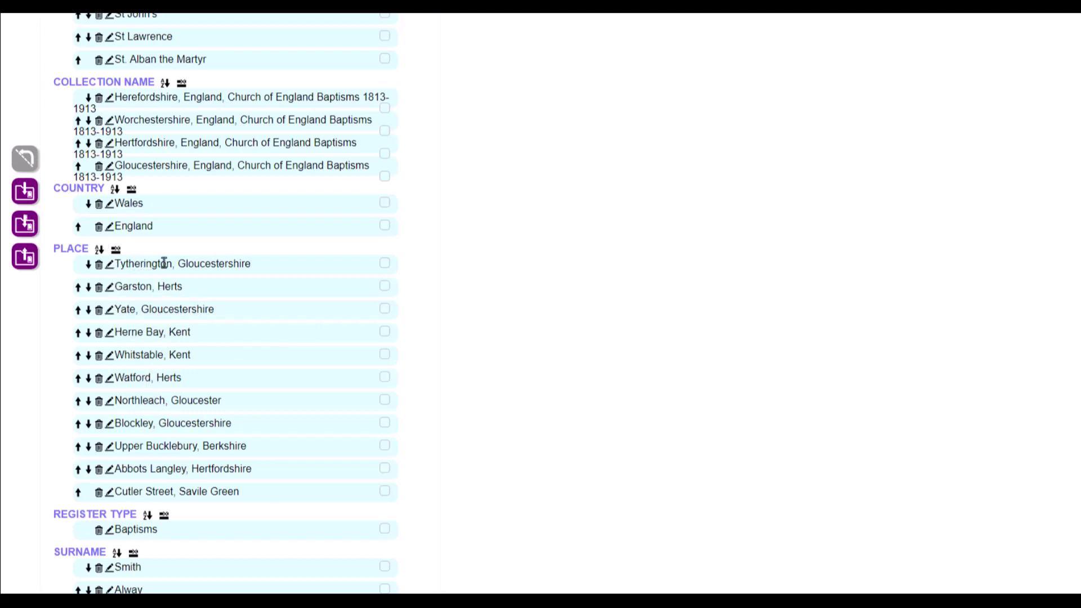
# Step: Sort the place favourites alphabetically and move Tytherington, Gloucestershire to the head of the list
pyautogui.click(100, 250)
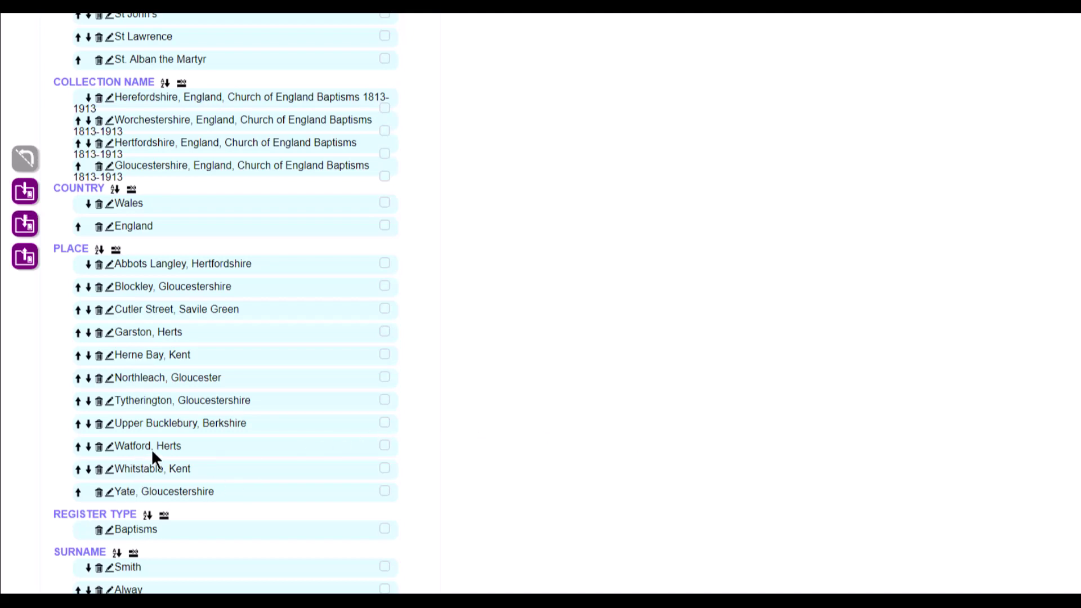
pyautogui.click(78, 400)
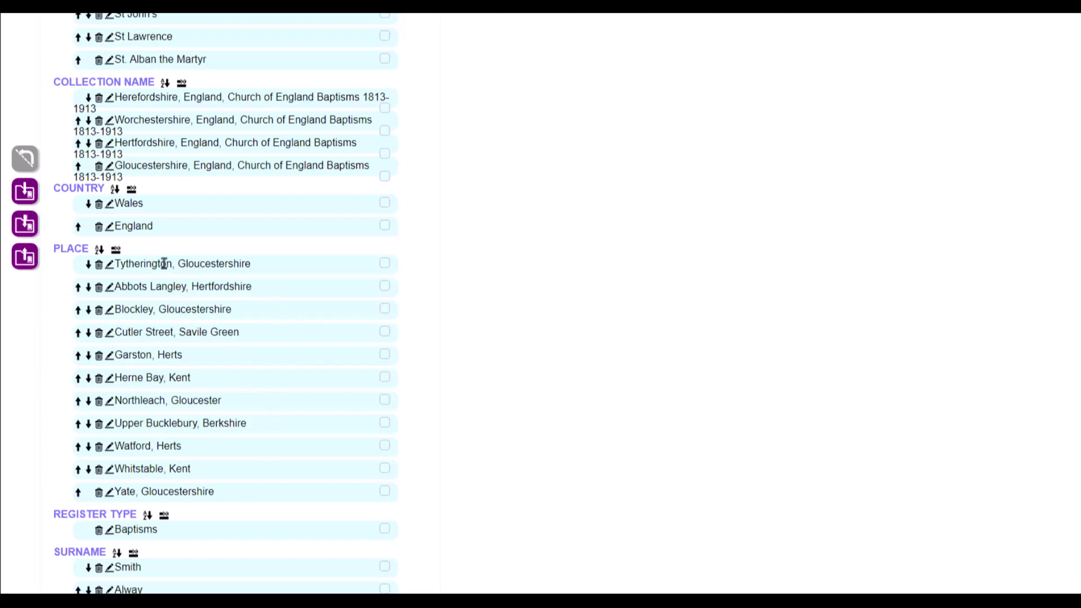
pyautogui.scroll(-2, 160, 274)
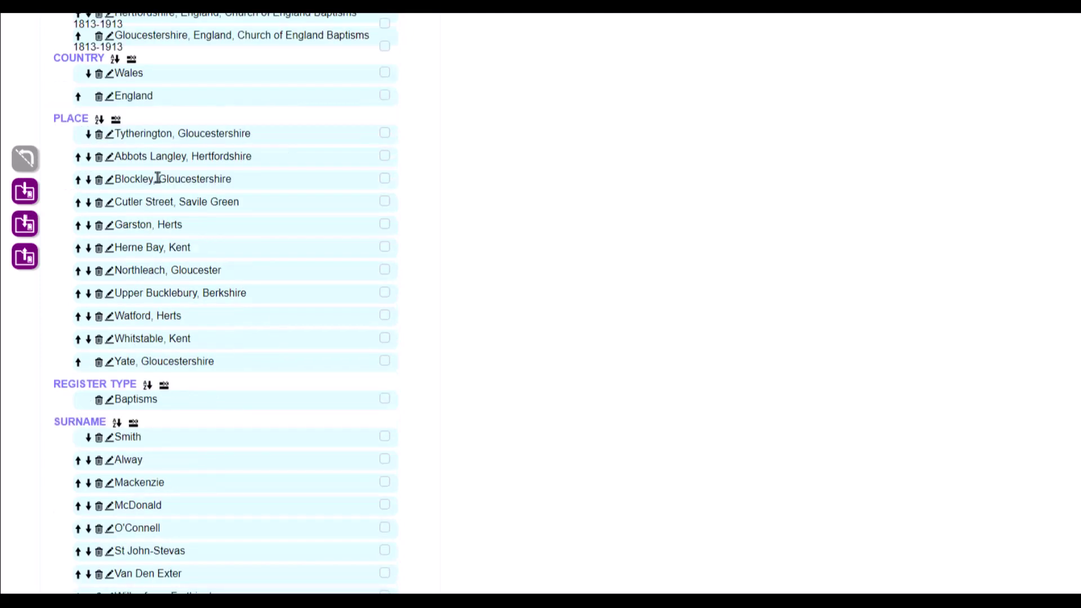
# Step: Rename the church name favourite St Andrew's as St Andrew and save it
pyautogui.scroll(5, 158, 178)
pyautogui.scroll(2, 177, 240)
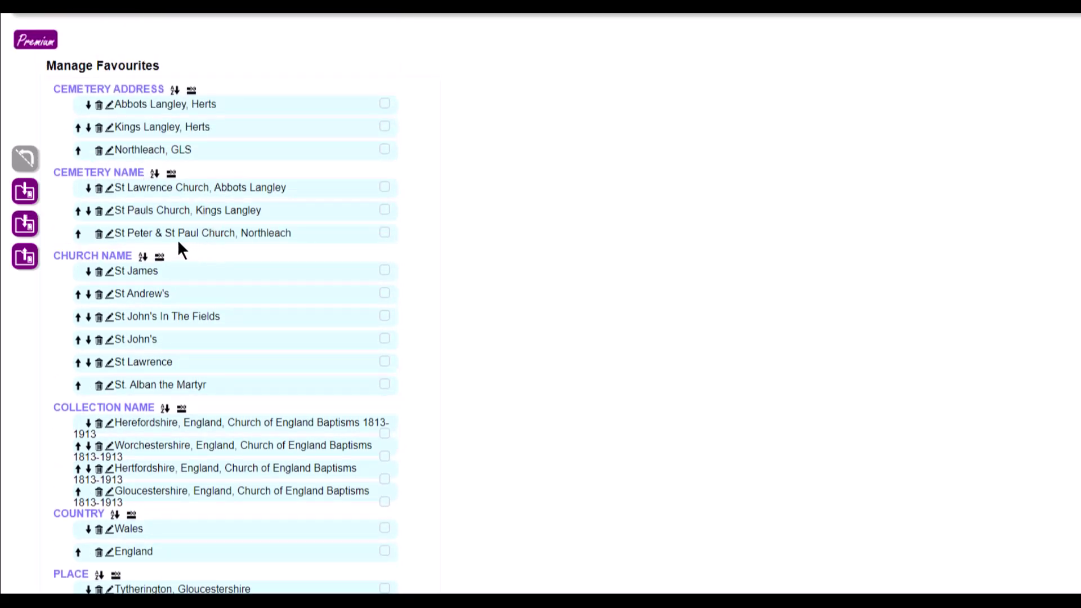
pyautogui.scroll(-2, 176, 243)
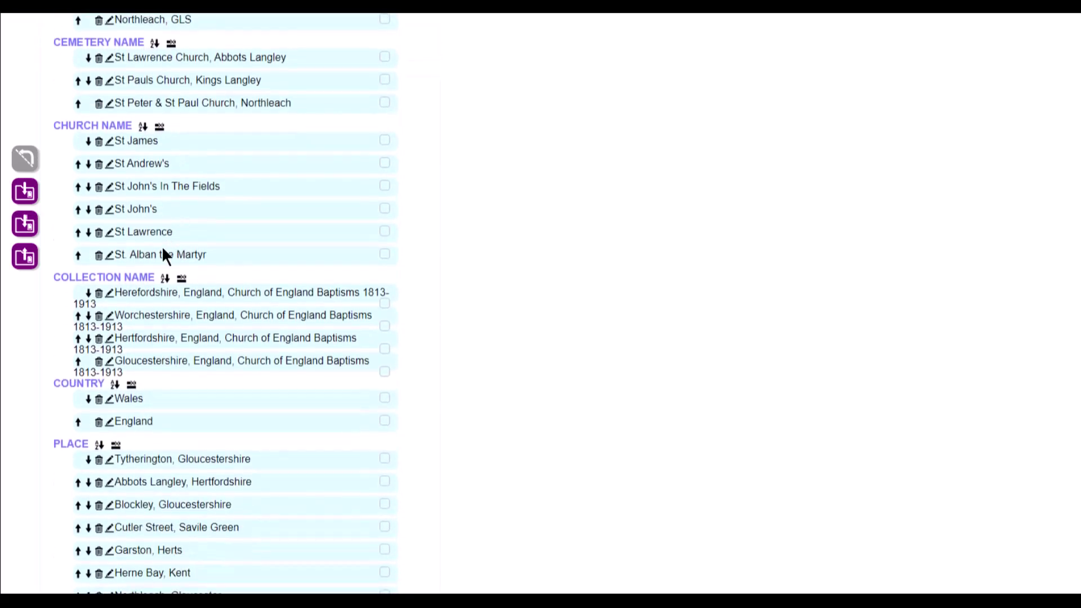
pyautogui.click(109, 164)
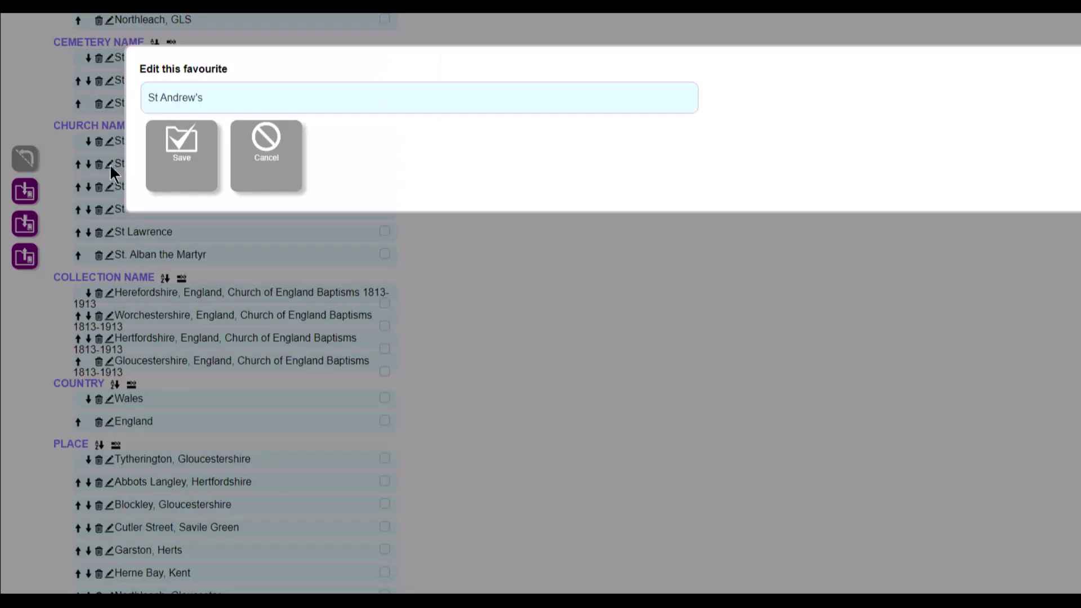
pyautogui.click(217, 101)
pyautogui.press('BackSpace')
pyautogui.press('BackSpace')
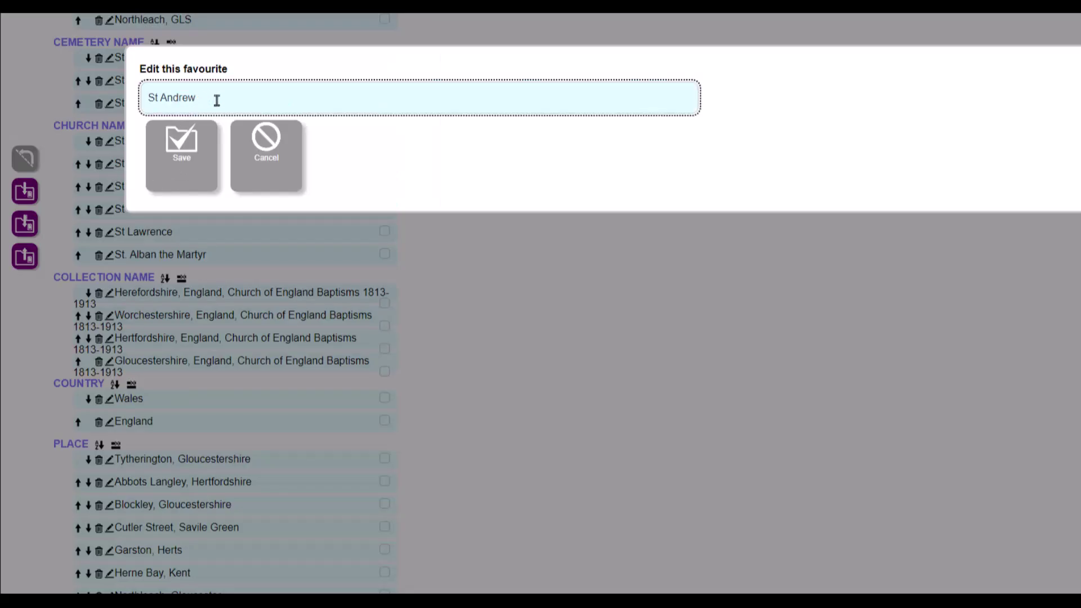
pyautogui.click(170, 140)
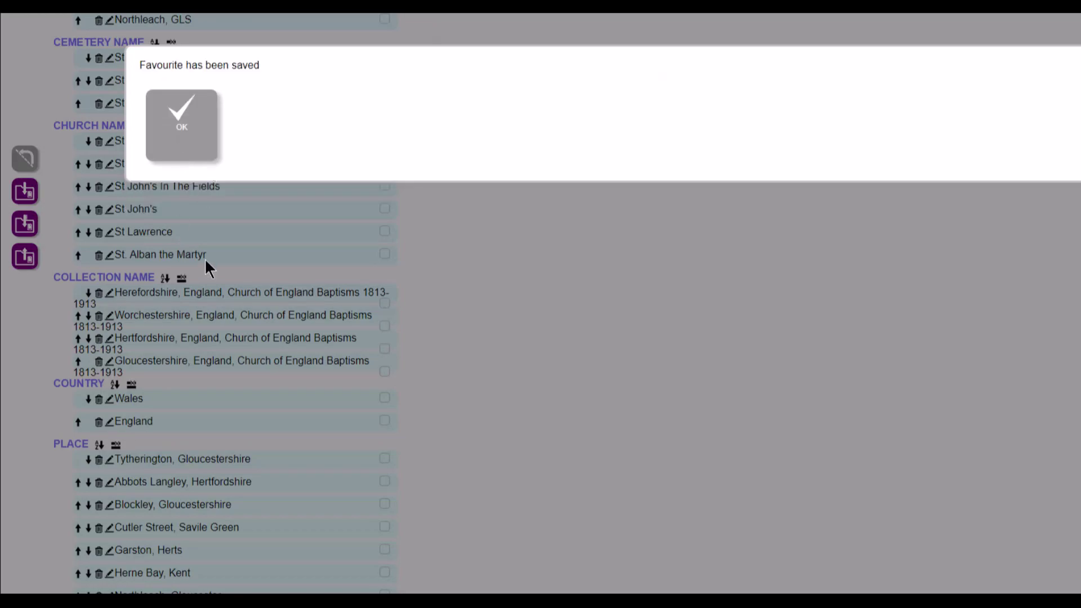
pyautogui.click(187, 130)
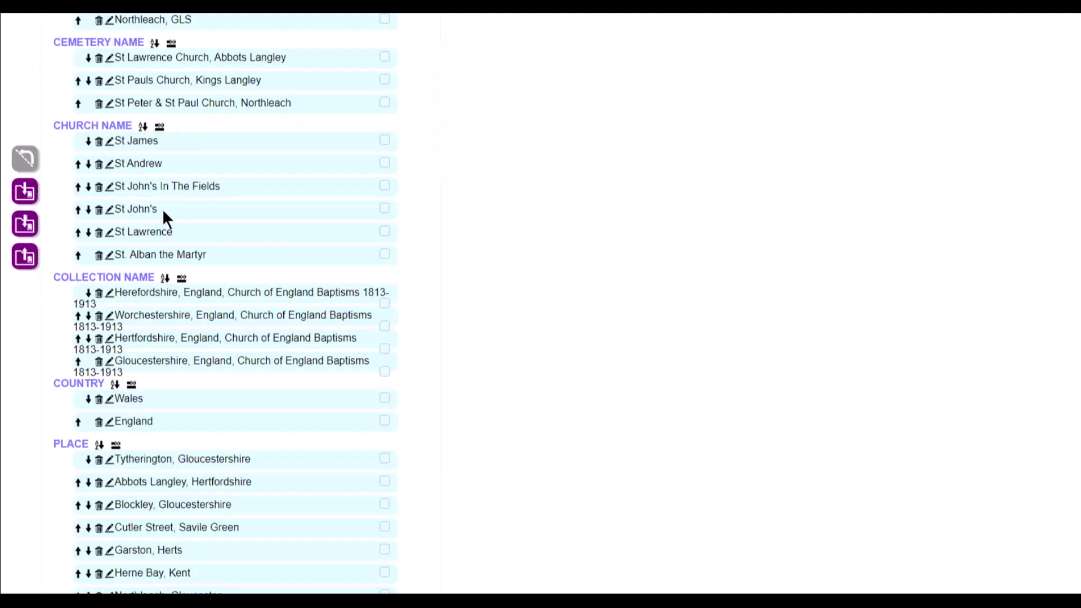
# Step: Rename the church name favourite St John's as St John and save it
pyautogui.click(109, 210)
pyautogui.click(206, 104)
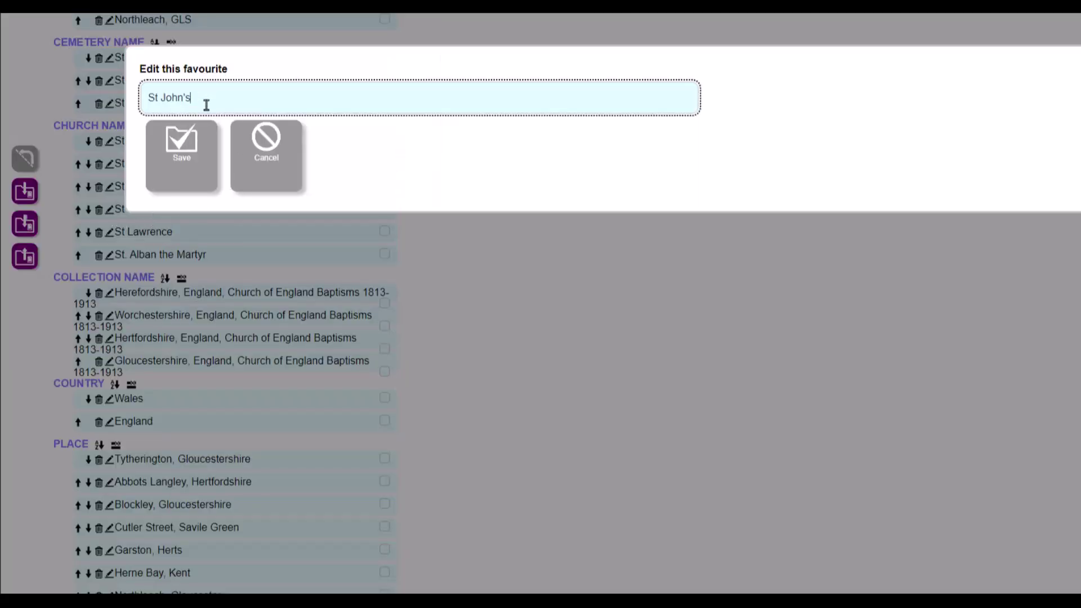
pyautogui.press('BackSpace')
pyautogui.press('BackSpace')
pyautogui.click(182, 147)
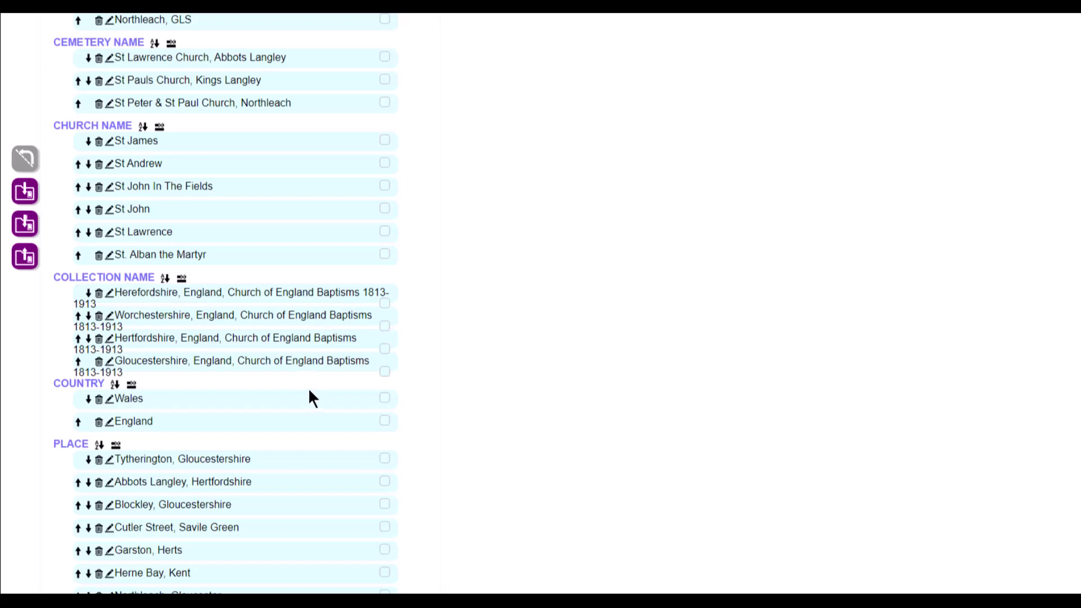
# Step: Select the favourites St James, England, Tytherington, Gloucestershire, Baptisms and the first two surnames for export
pyautogui.scroll(3, 308, 387)
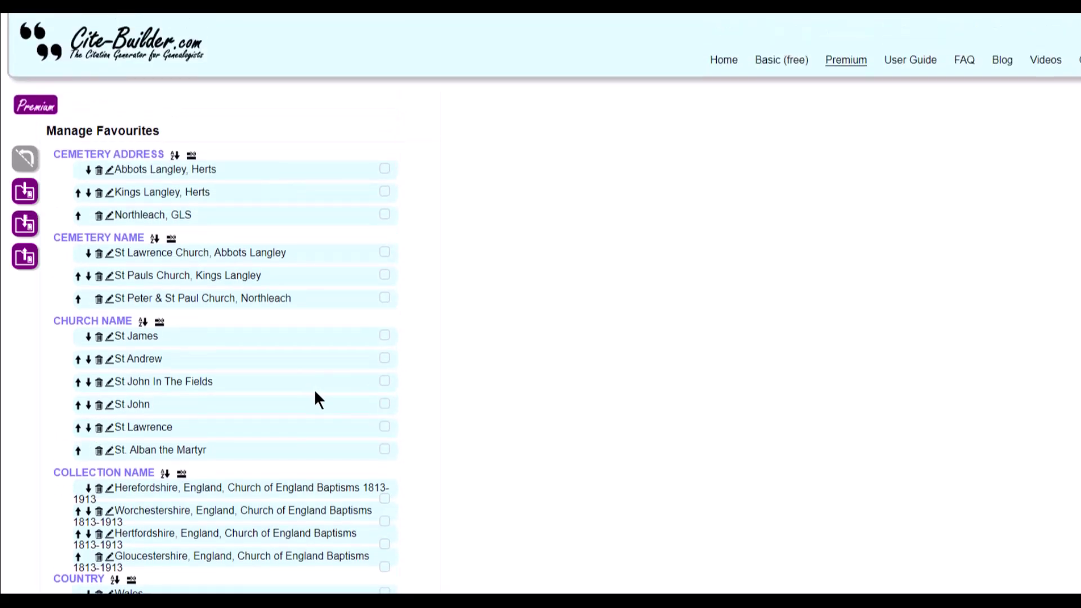
pyautogui.click(384, 336)
pyautogui.scroll(-5, 457, 427)
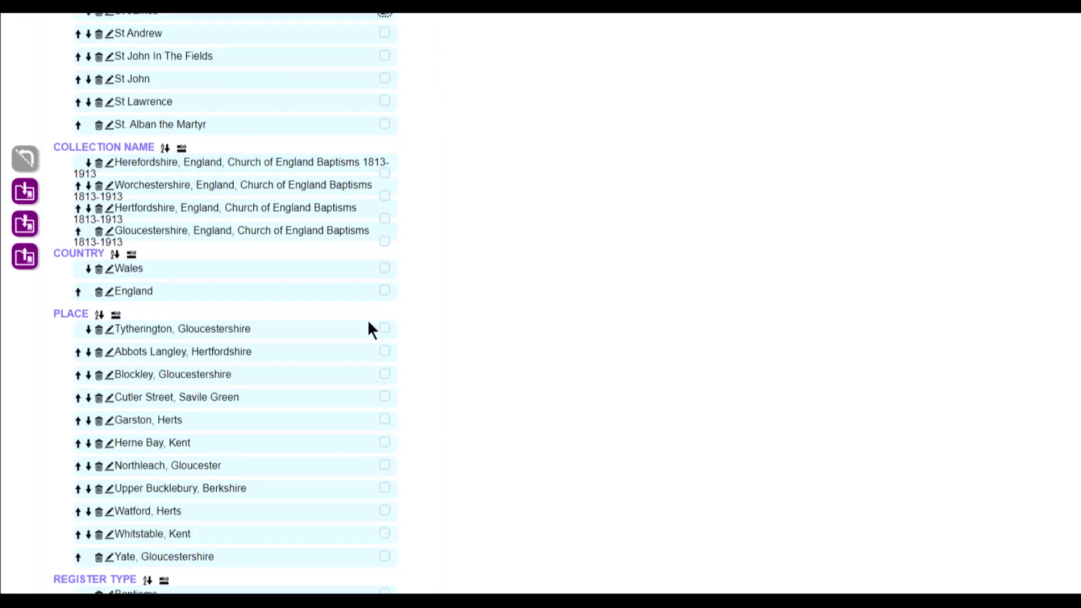
pyautogui.click(383, 291)
pyautogui.click(385, 329)
pyautogui.scroll(-3, 431, 391)
pyautogui.click(385, 400)
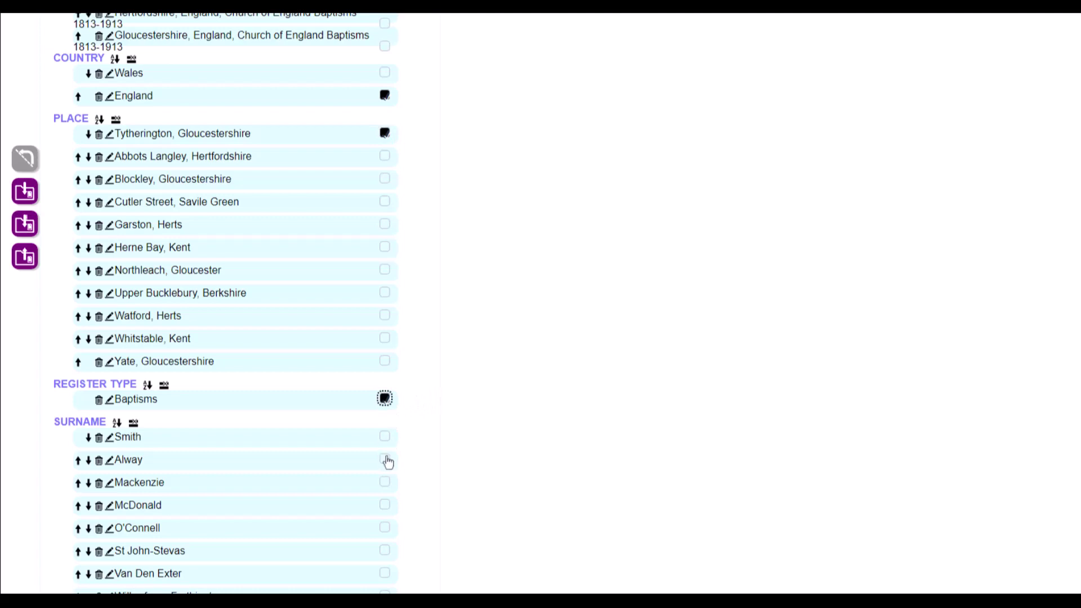
pyautogui.click(385, 461)
pyautogui.click(379, 435)
# Step: Add all the URL favourites and all the website title favourites to the export selection
pyautogui.scroll(-2, 399, 454)
pyautogui.scroll(-3, 381, 420)
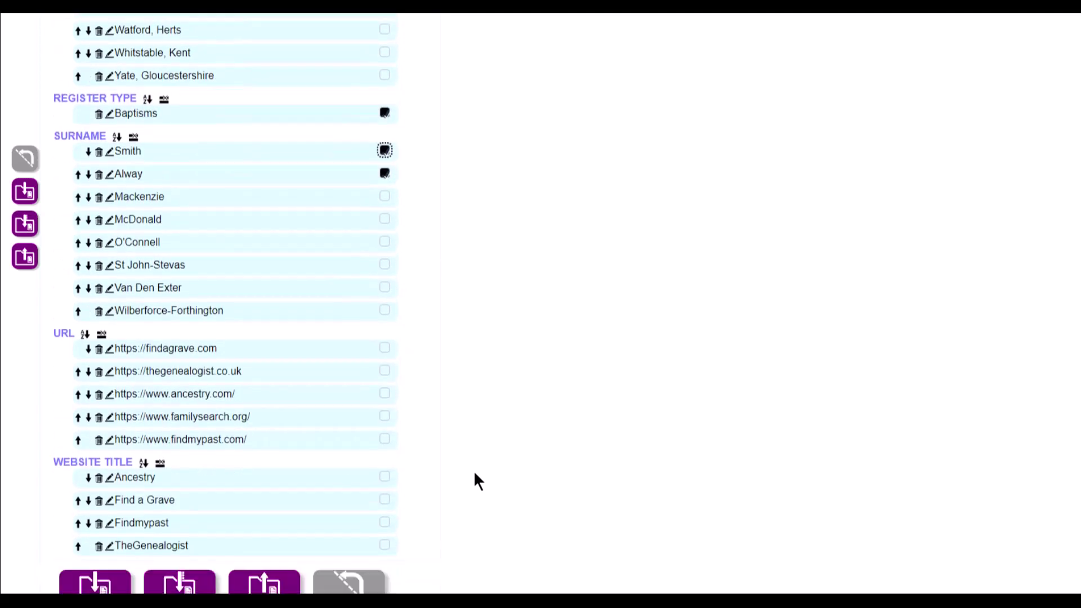
pyautogui.click(384, 310)
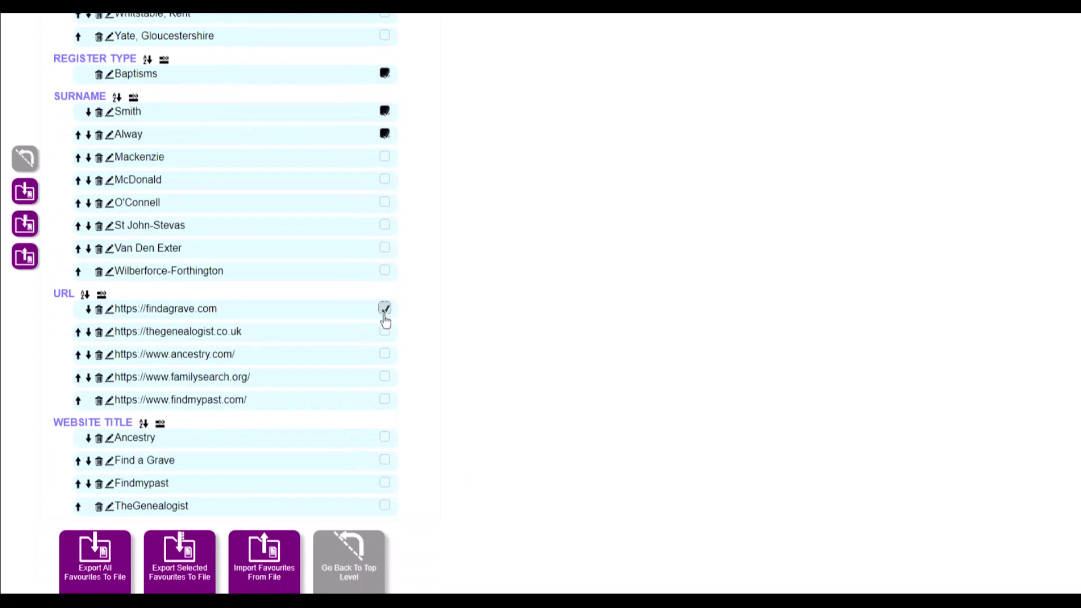
pyautogui.click(383, 332)
pyautogui.click(384, 354)
pyautogui.click(384, 378)
pyautogui.click(385, 400)
pyautogui.click(385, 438)
pyautogui.click(385, 460)
pyautogui.click(385, 483)
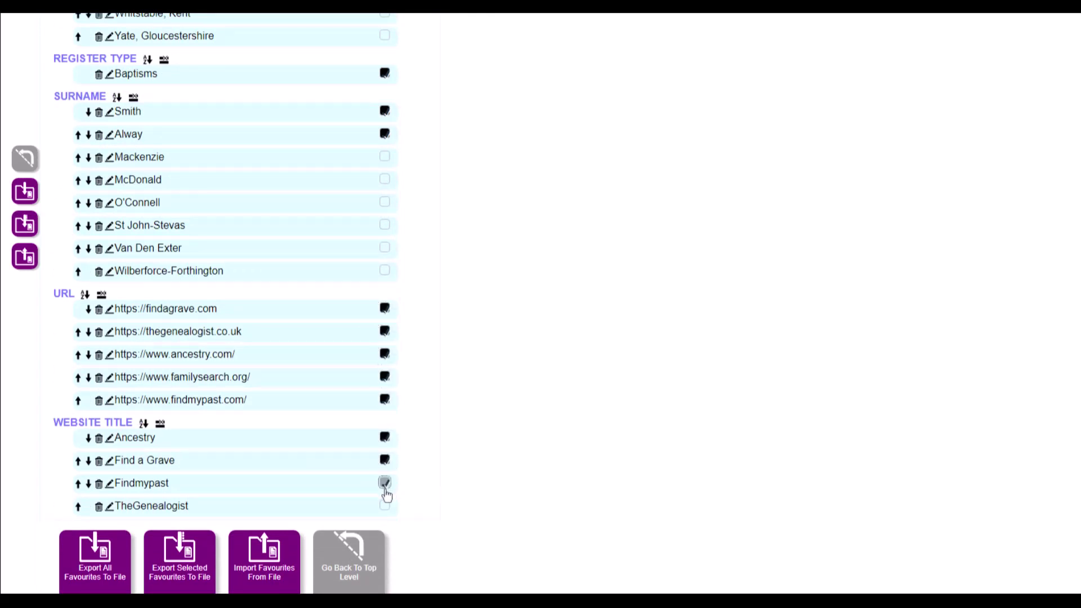
pyautogui.click(385, 507)
# Step: Export the selected favourites to the Downloads folder as my-cite-builder-favourites-selected (7).txt
pyautogui.click(557, 543)
pyautogui.click(190, 559)
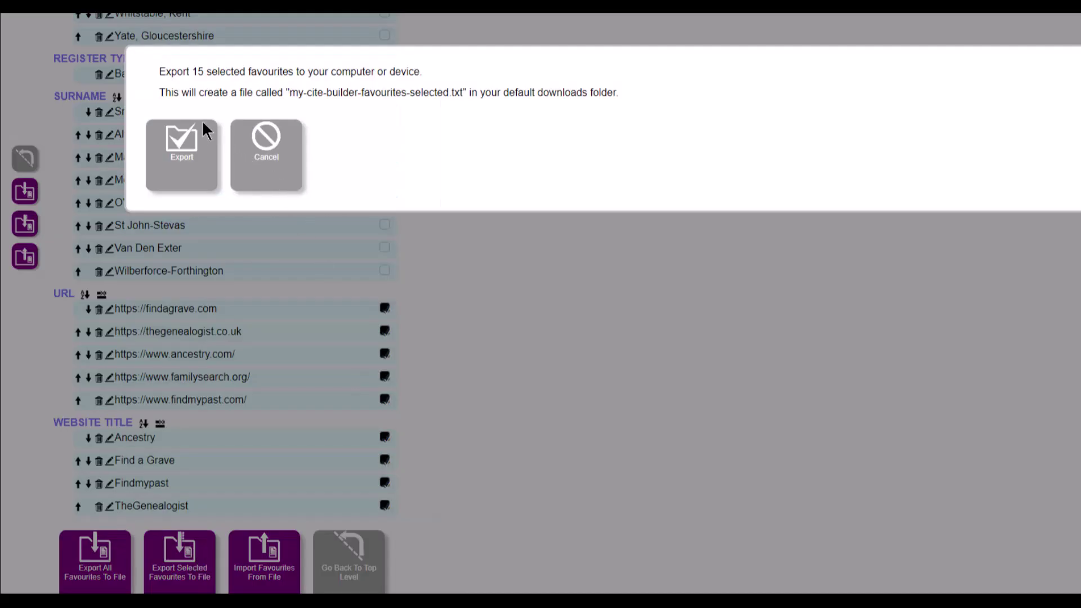
pyautogui.click(182, 137)
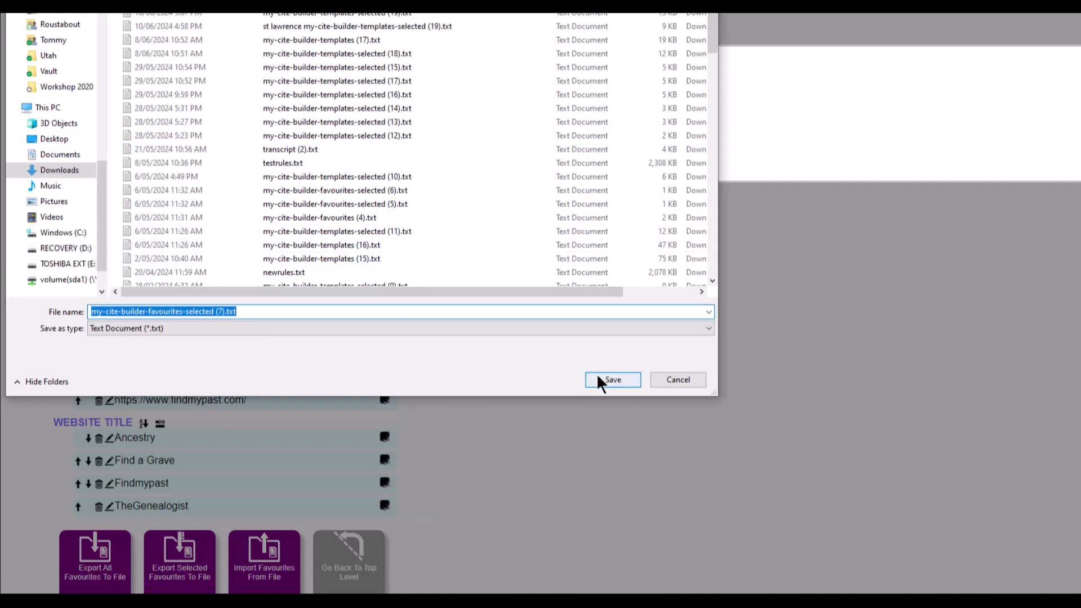
pyautogui.click(595, 377)
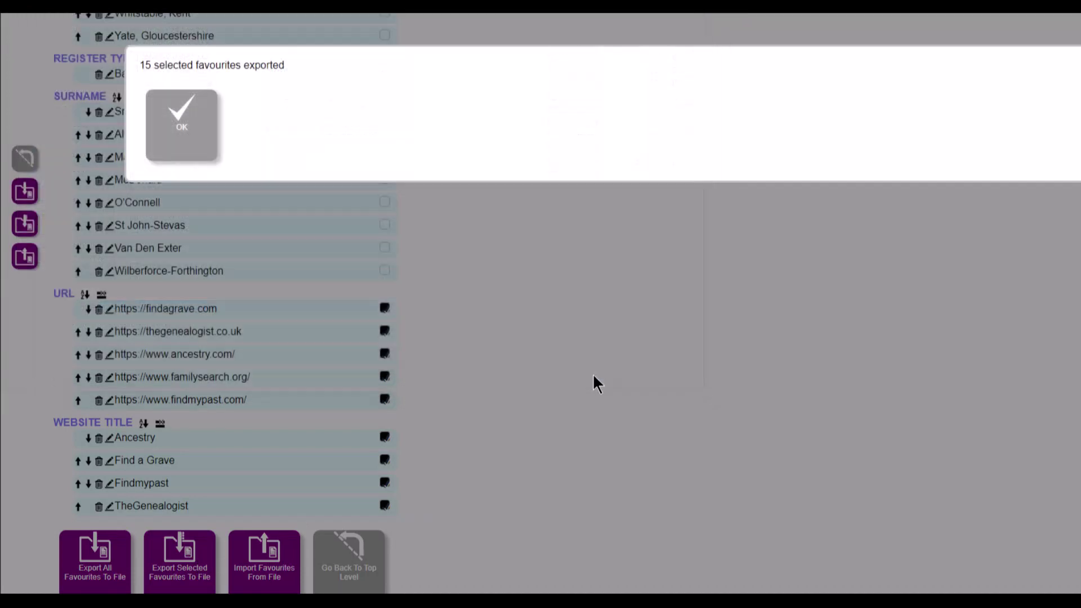
pyautogui.click(556, 200)
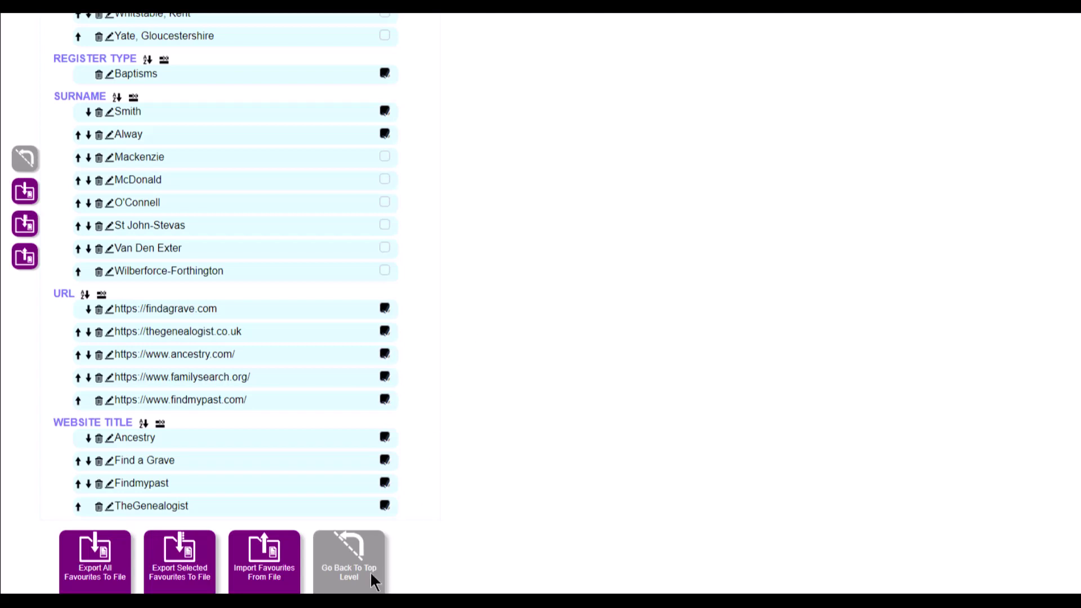
# Step: View the options for importing favourites from a local file, and leave without importing anything
pyautogui.click(281, 561)
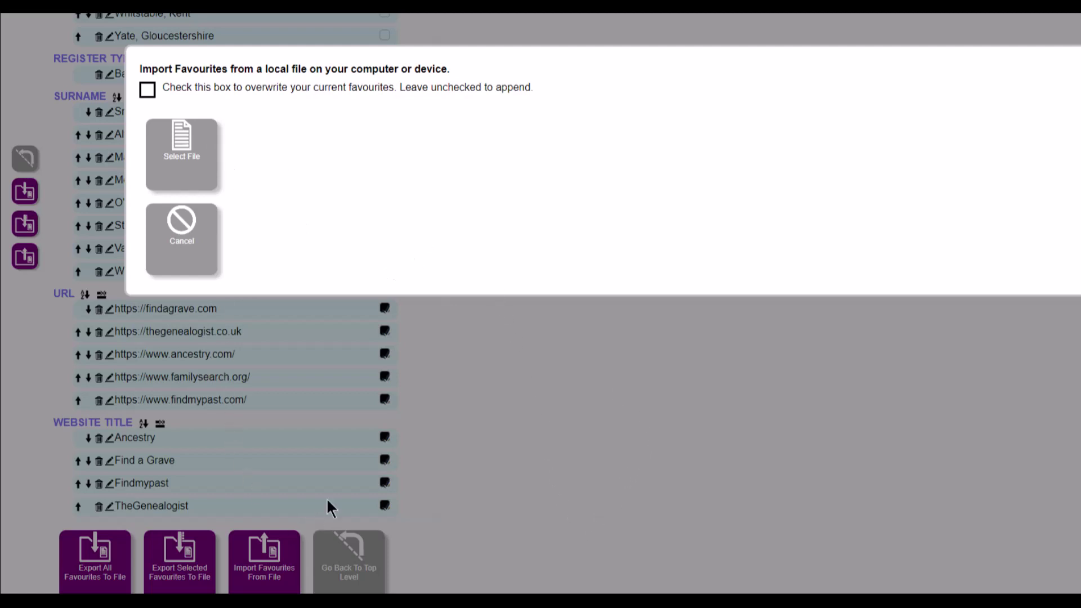
pyautogui.click(179, 231)
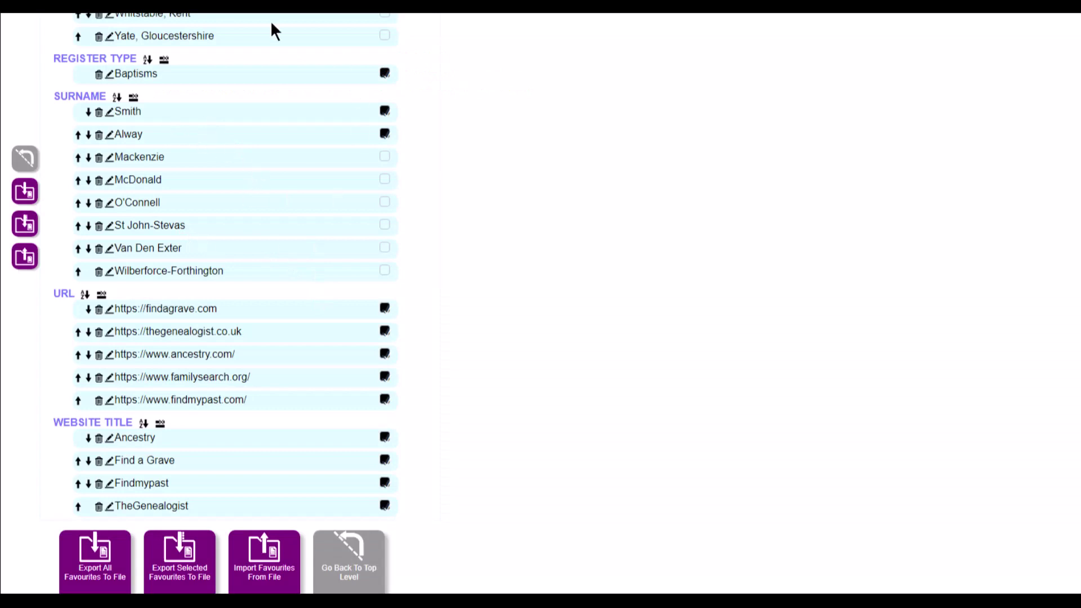
pyautogui.click(278, 568)
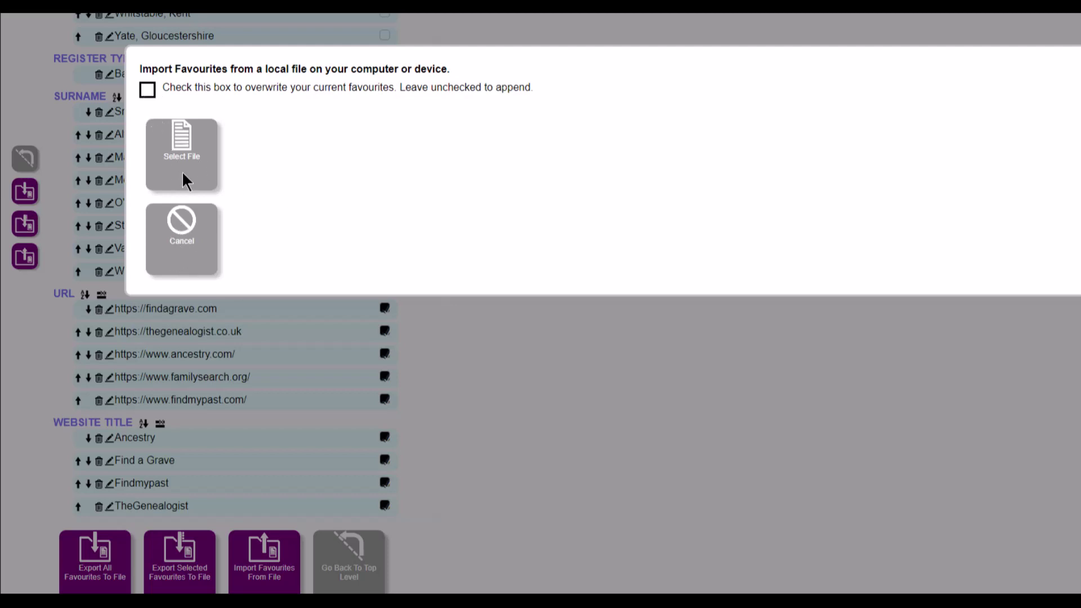
pyautogui.click(205, 256)
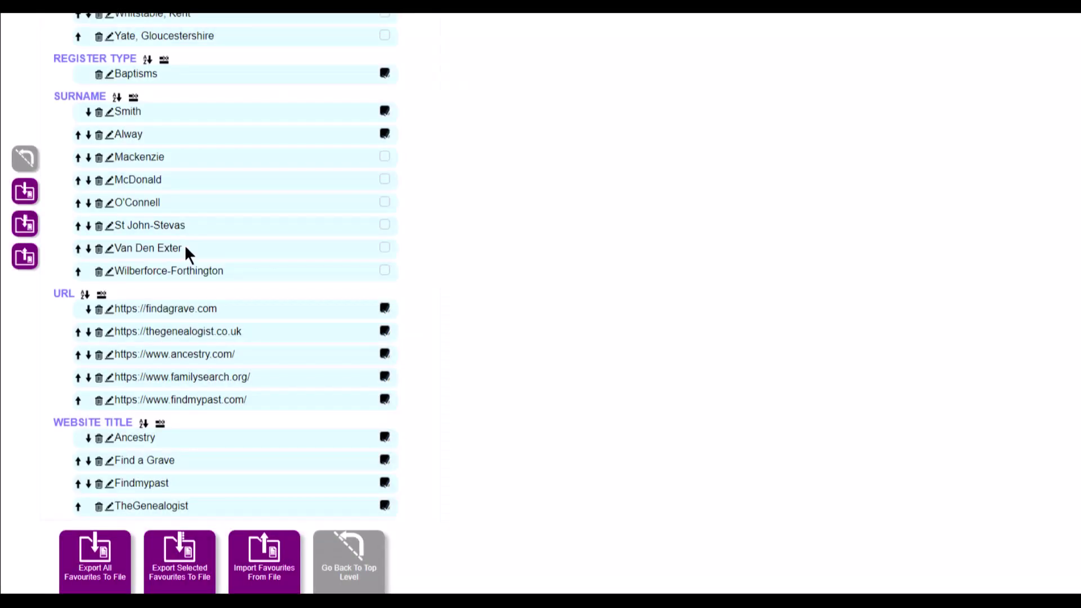